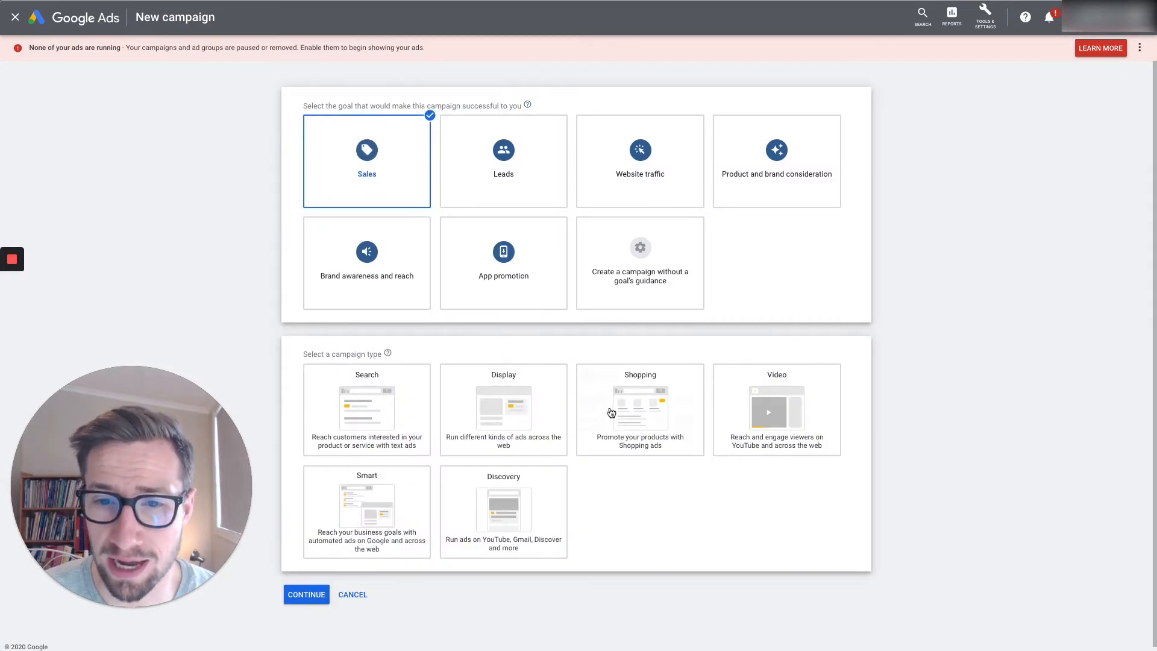
Step: Choose Shopping as the campaign type and continue with the Standard Shopping sub-type for Australia
left_click(620, 416)
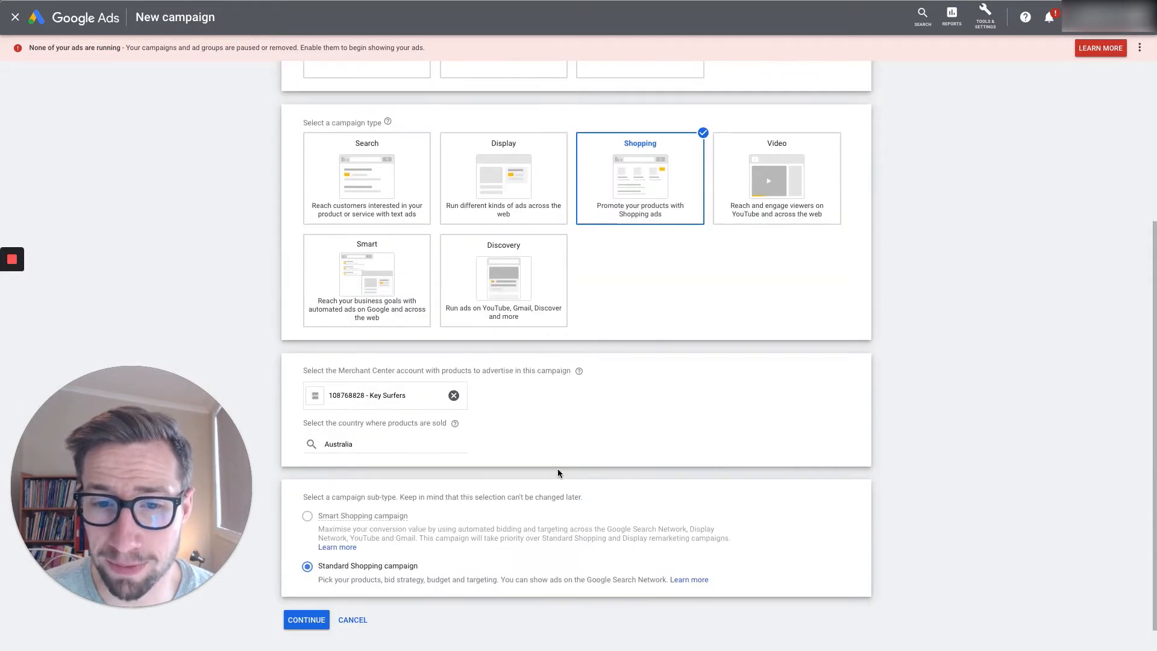
scroll(353, 380, "down", 1)
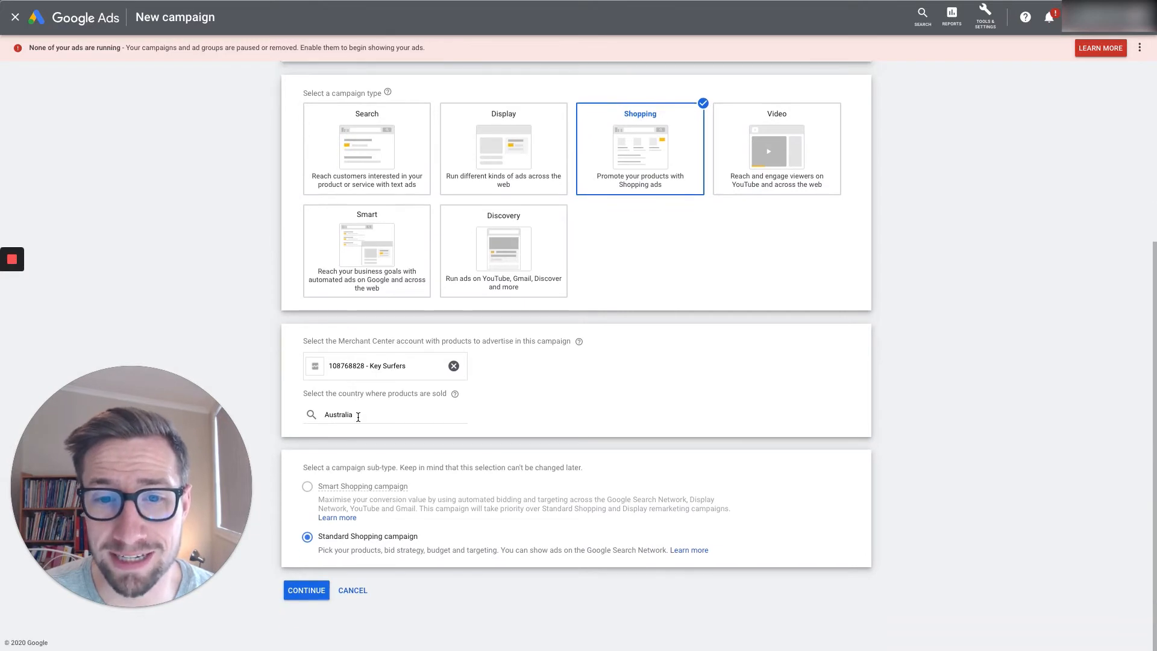
left_click(306, 590)
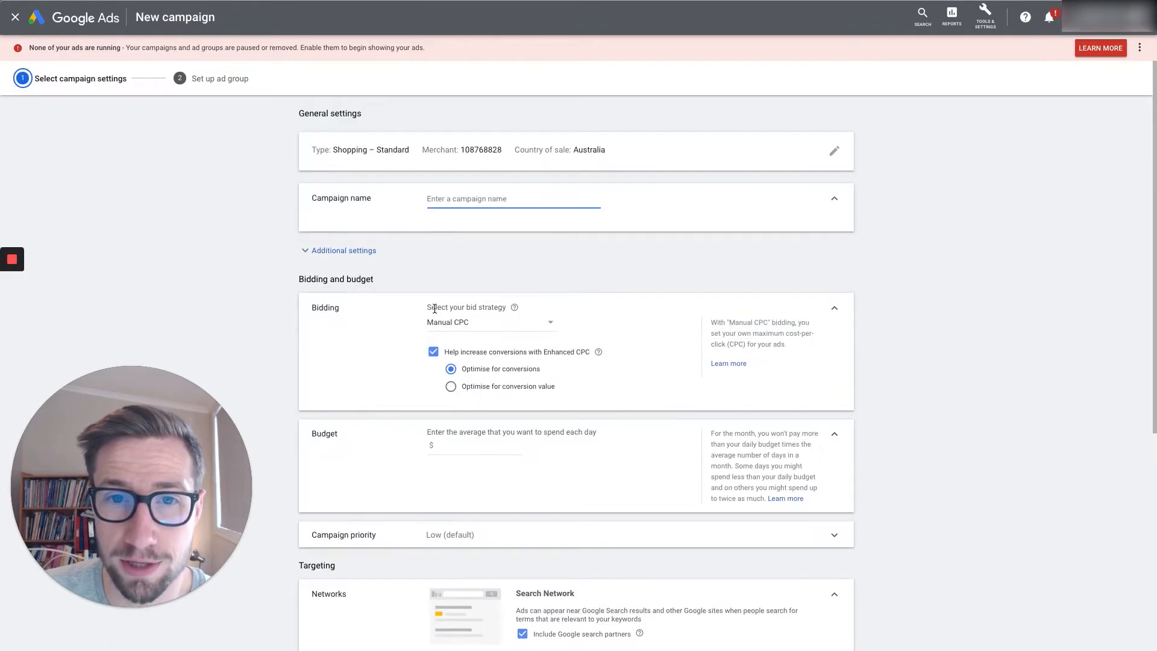
Step: Name the campaign "Shopping Campaign" and set its average daily budget to $20
type("Shopping Campaign")
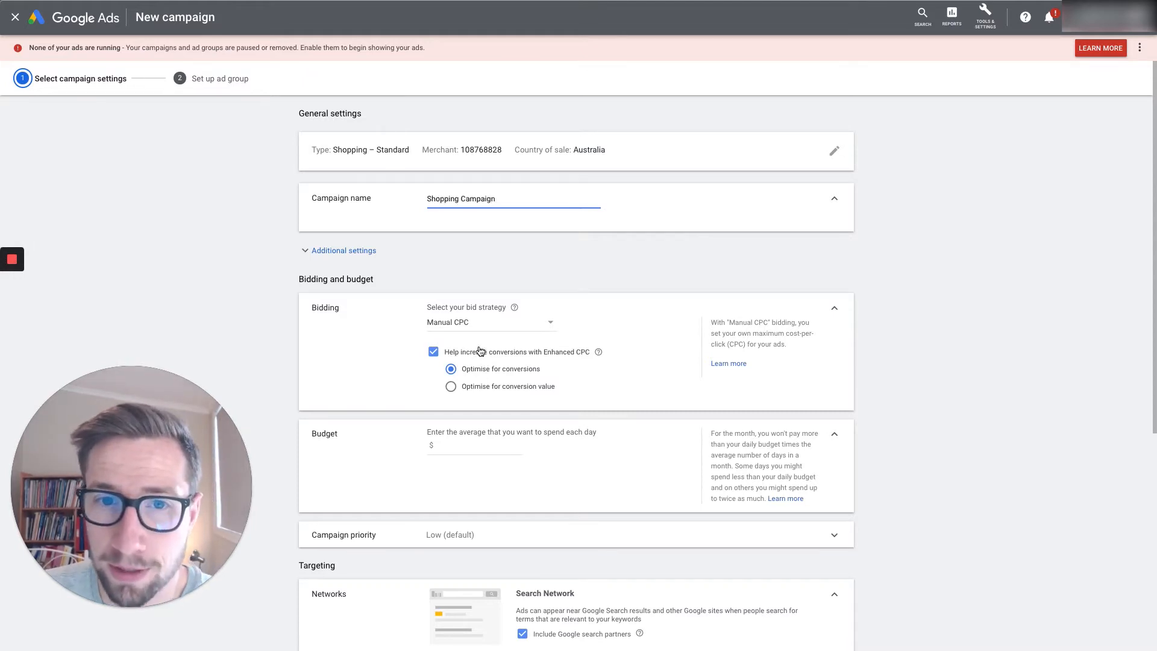
scroll(436, 335, "down", 3)
left_click(452, 260)
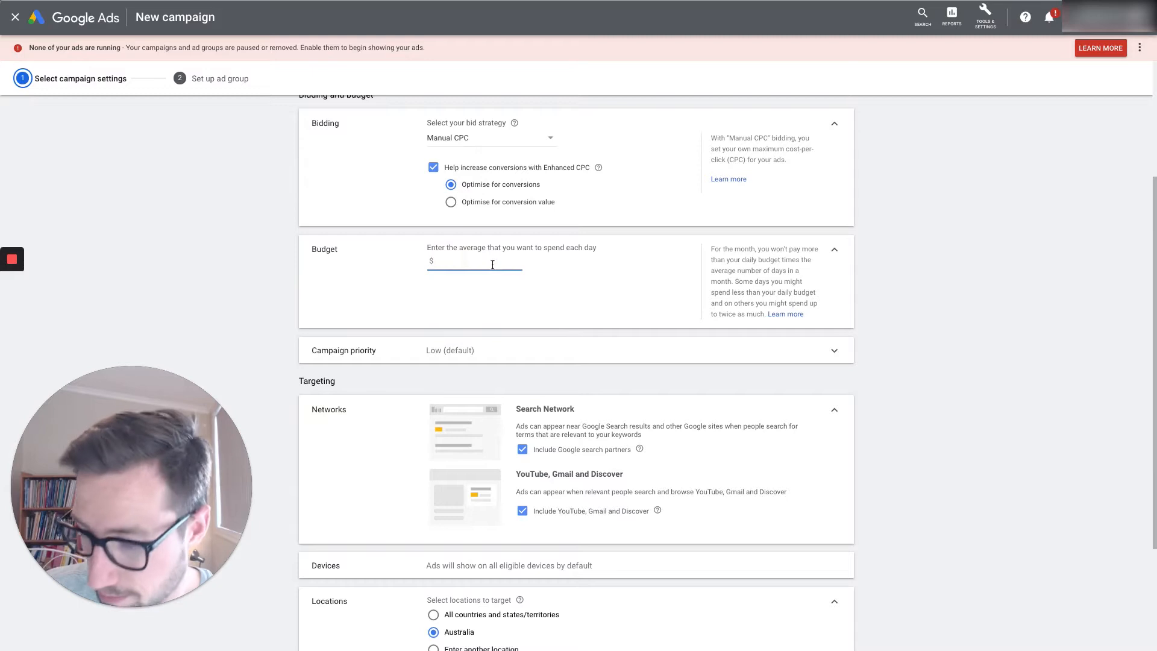
scroll(495, 303, "down", 2)
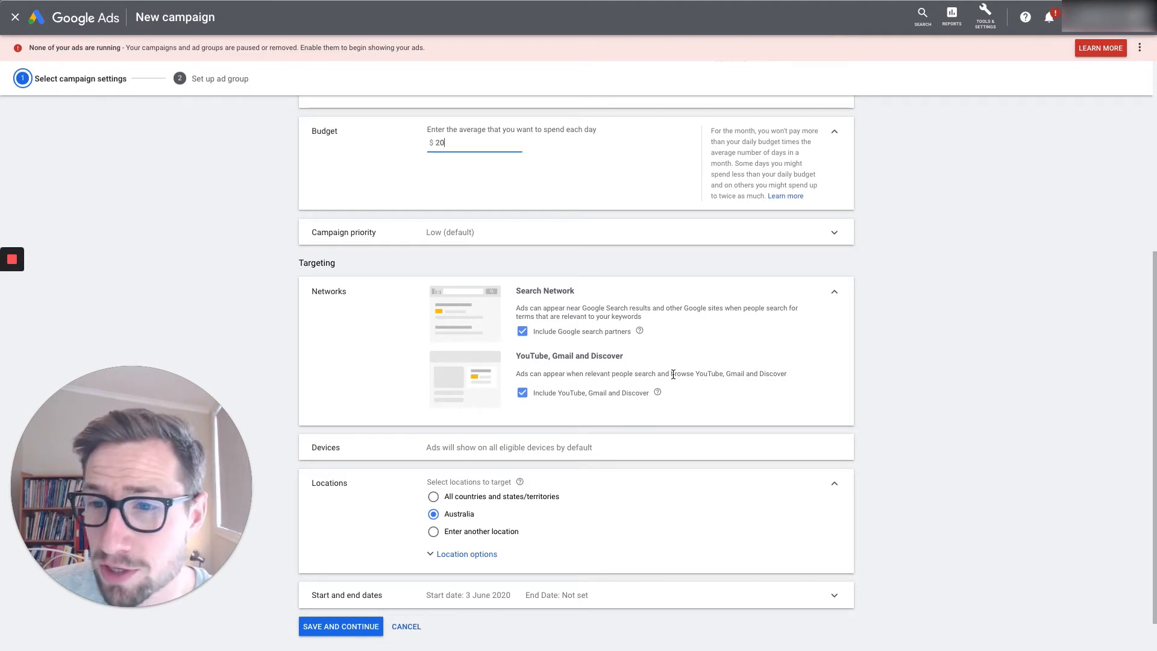
Step: Exclude Google search partners from the campaign's targeted networks
left_click_drag(696, 374, 782, 374)
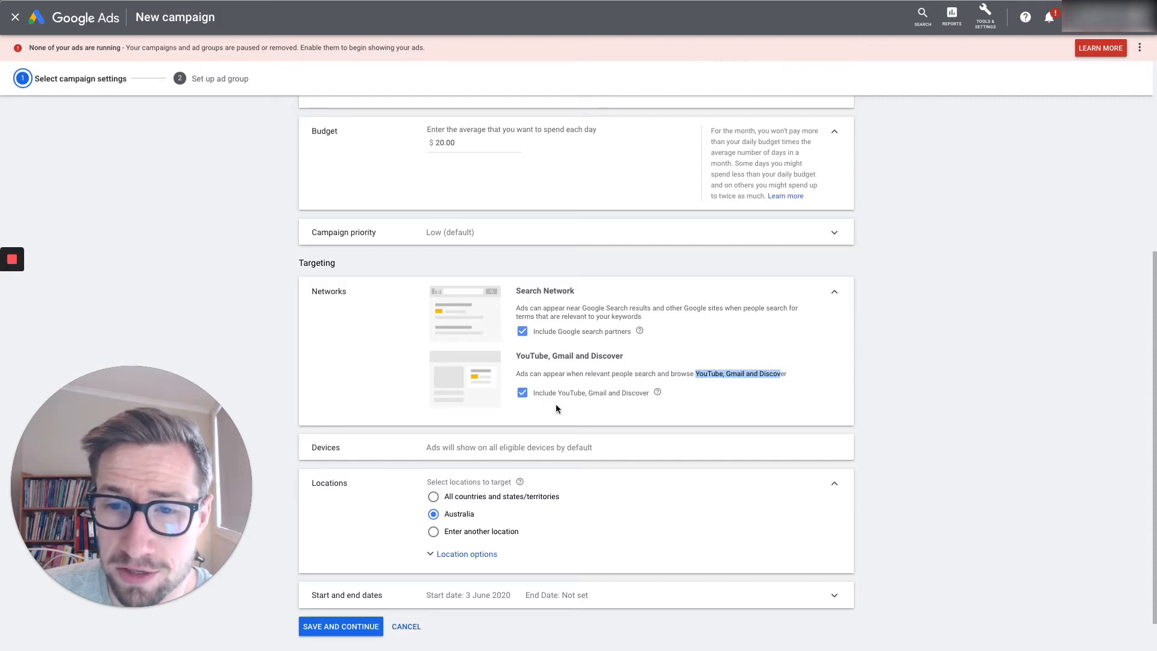
left_click(523, 332)
scroll(548, 362, "down", 2)
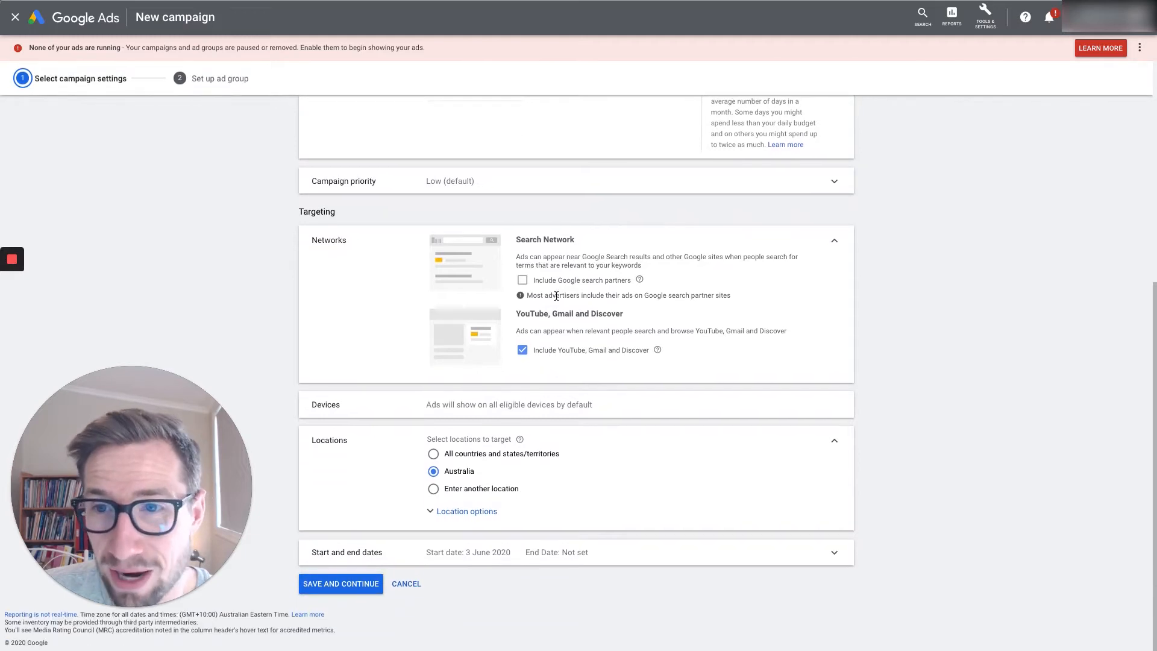
left_click(523, 281)
left_click(523, 289)
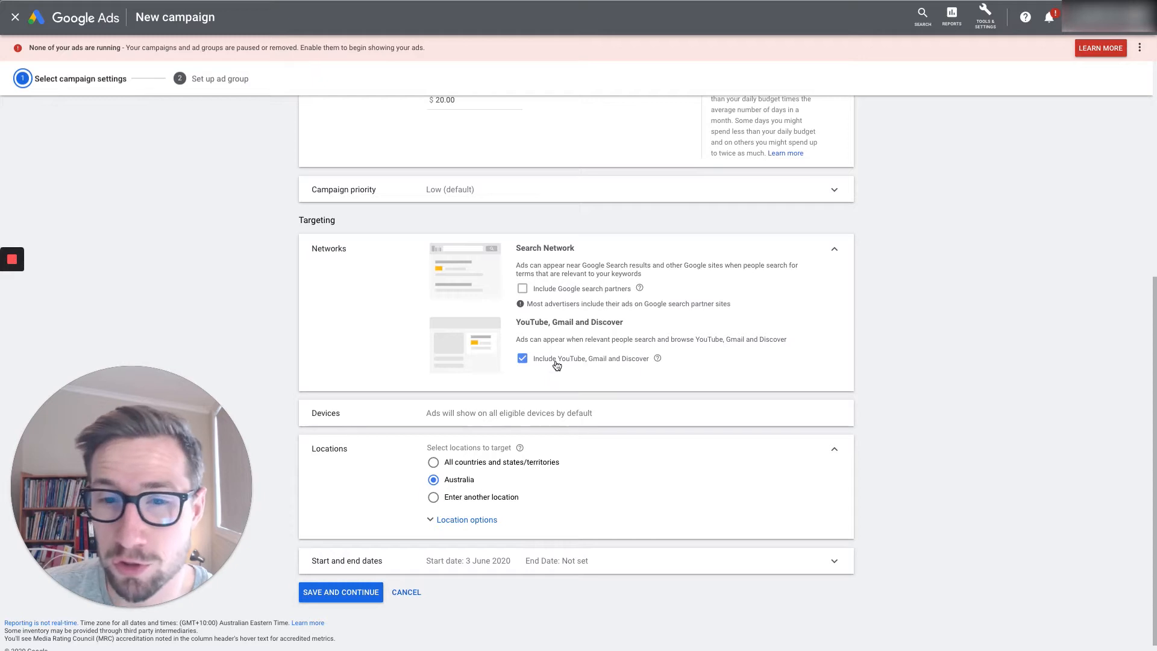
Step: Target people in or regularly in the chosen locations, and save the campaign settings to continue to ad group setup
scroll(557, 395, "down", 1)
left_click(467, 511)
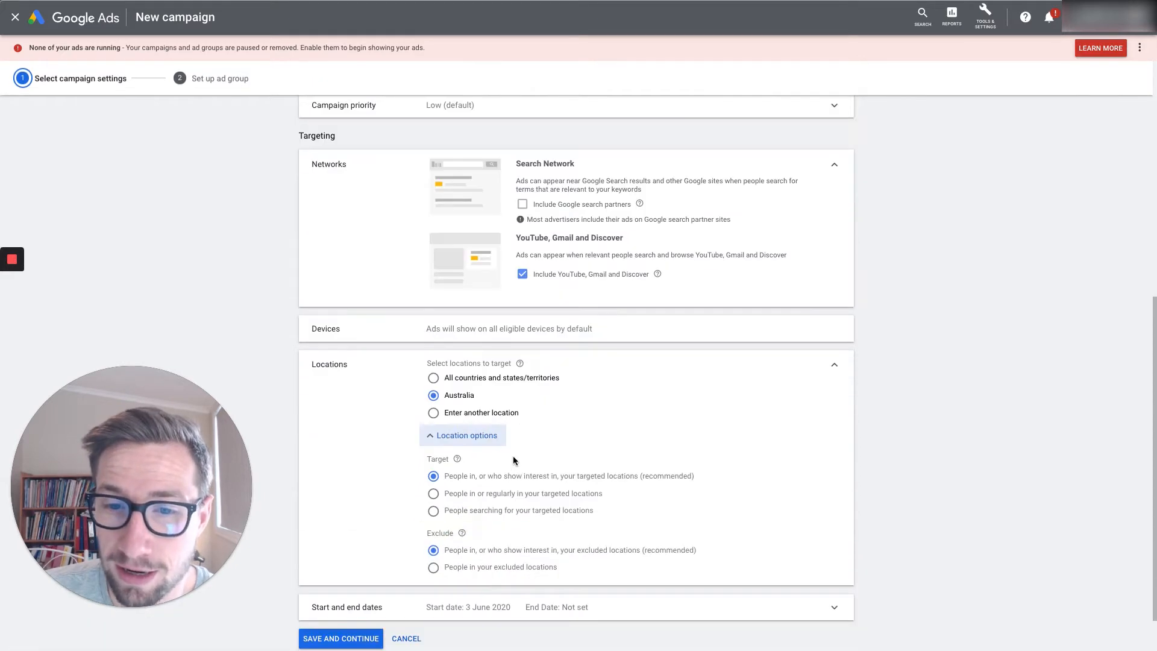
left_click(458, 446)
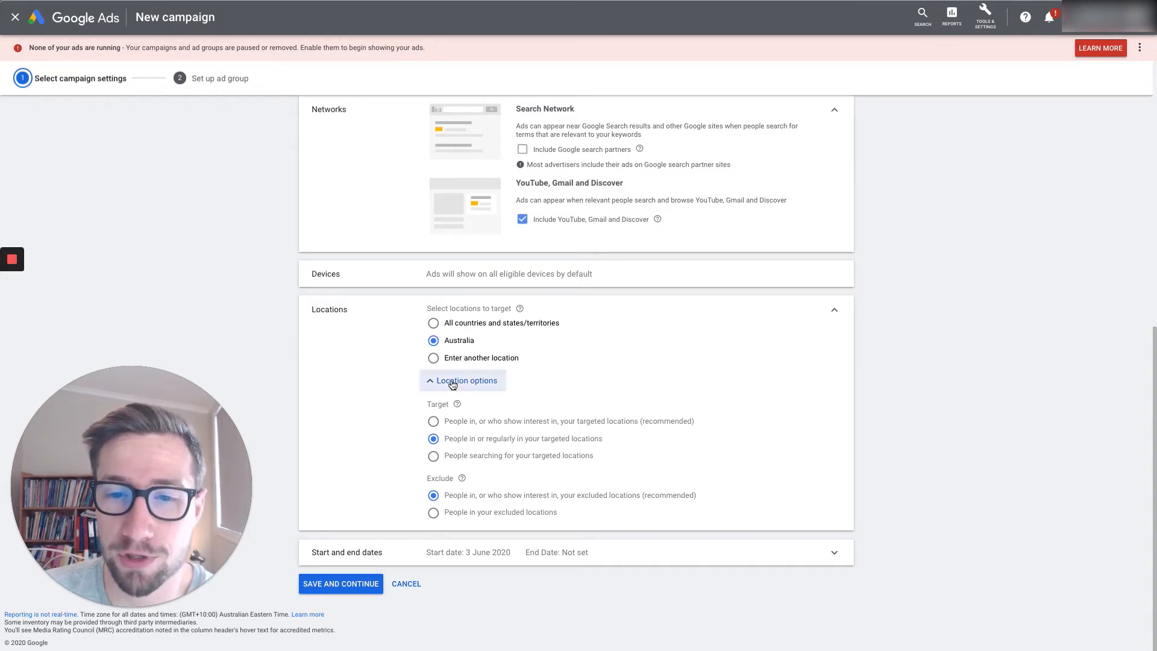
left_click(341, 584)
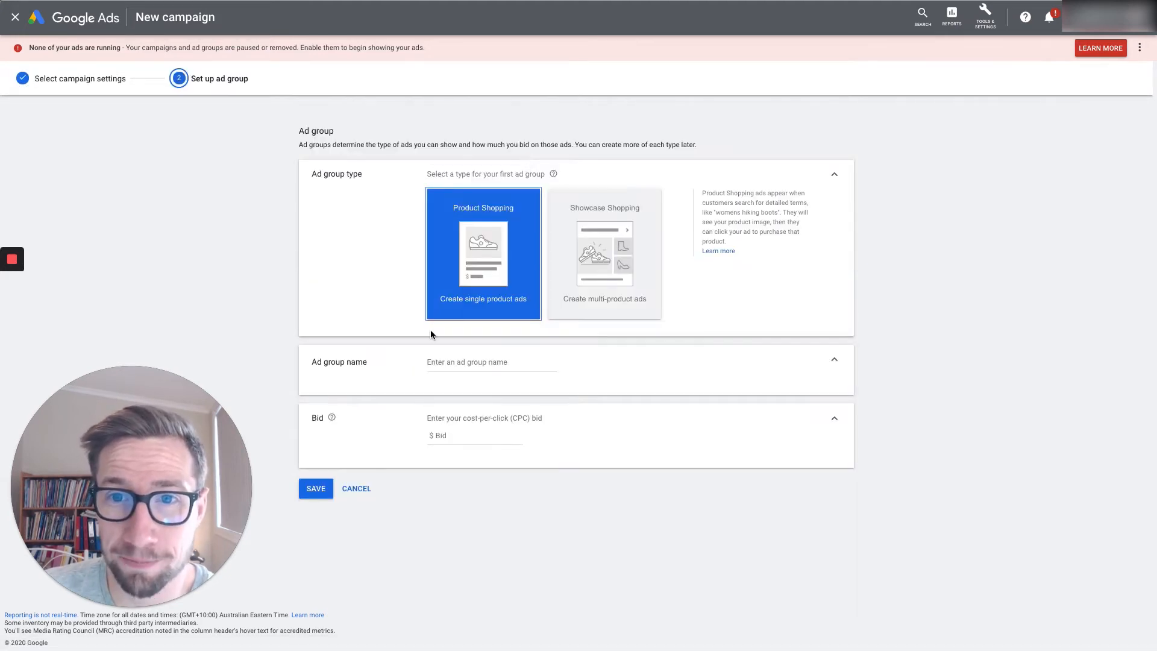
Step: Name the Product Shopping ad group "All products", set its cost-per-click bid to $1, and save it
scroll(472, 270, "down", 1)
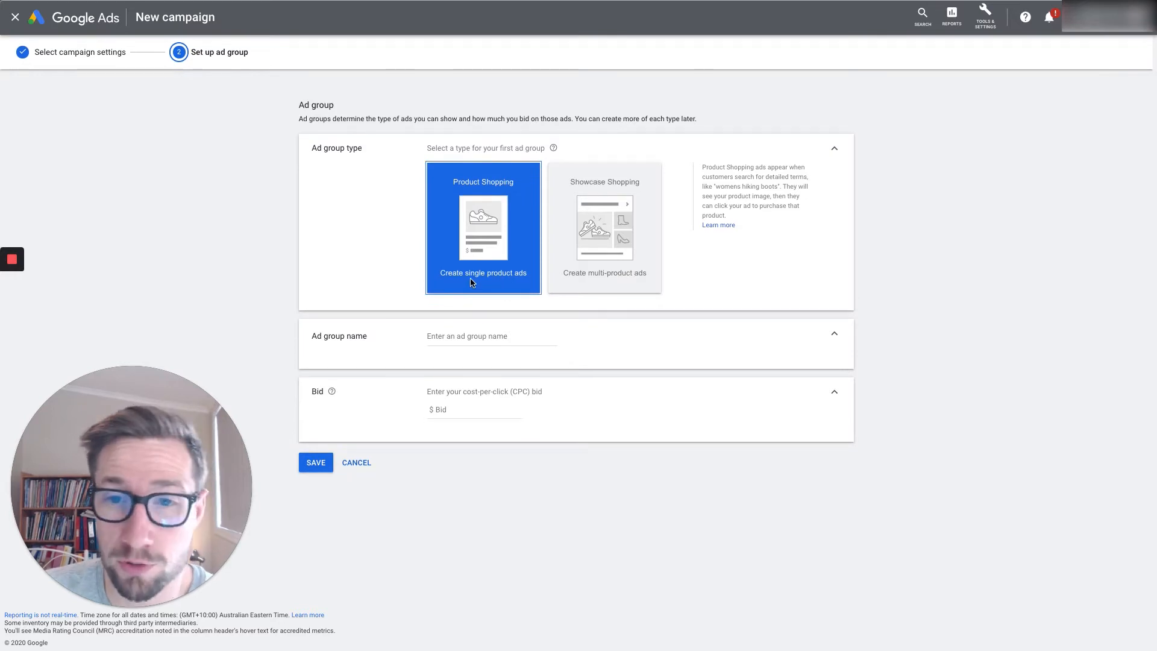
left_click(472, 335)
type("All products")
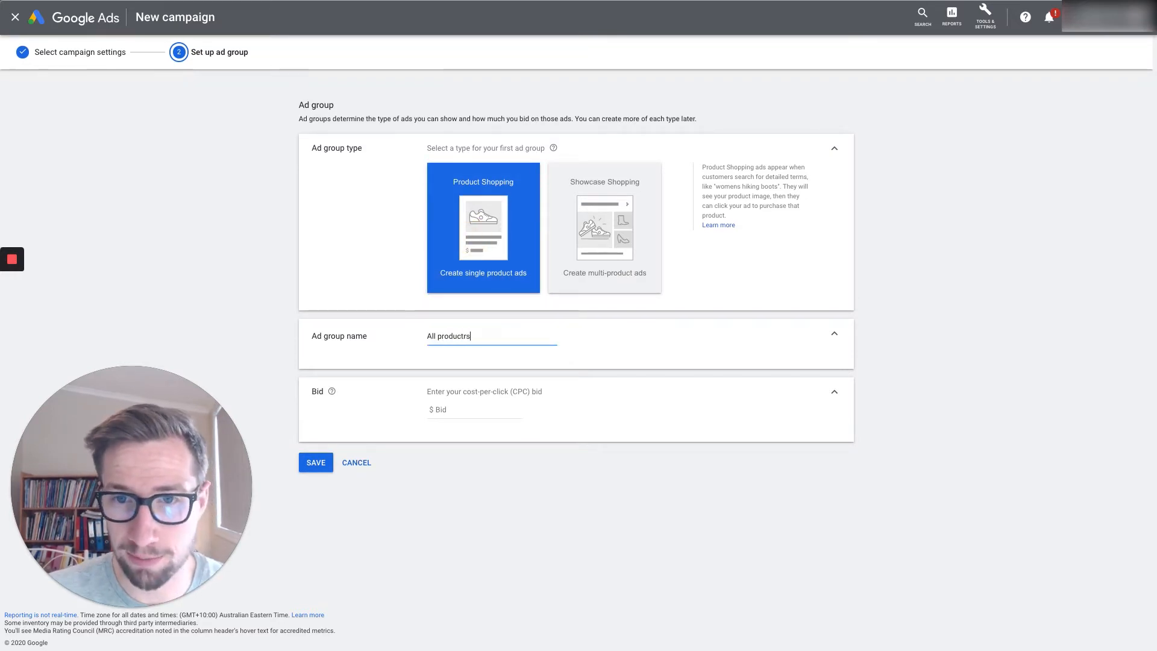
key("Tab")
left_click(461, 409)
type("1")
left_click(315, 461)
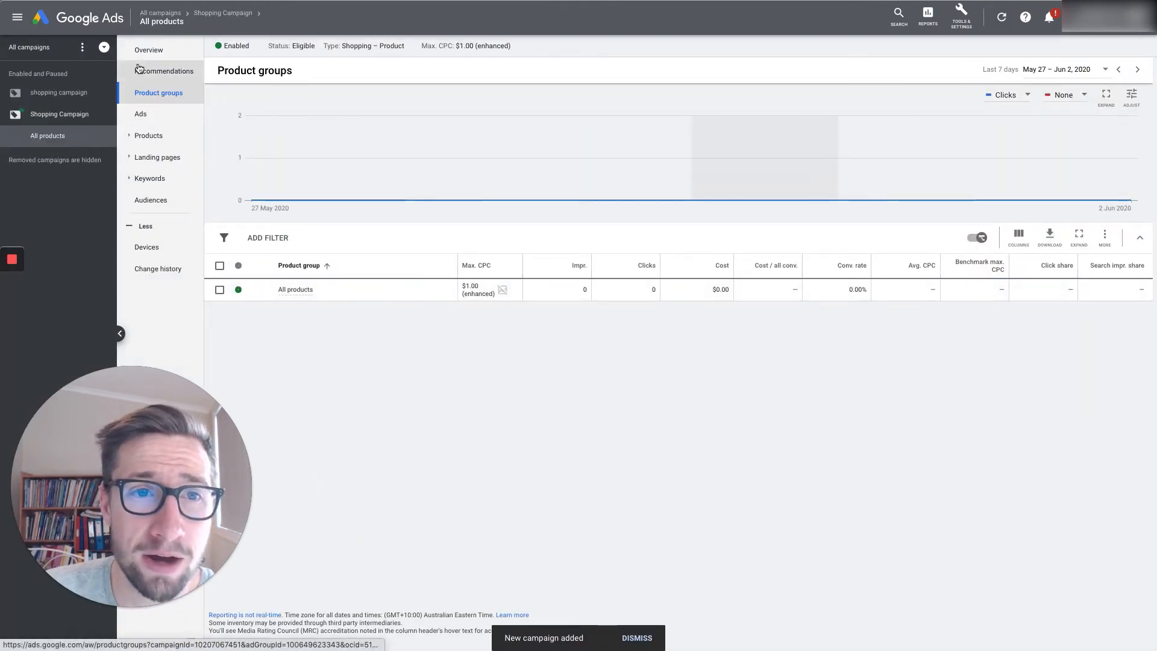
Step: Display the list of campaigns for the whole account
left_click(58, 116)
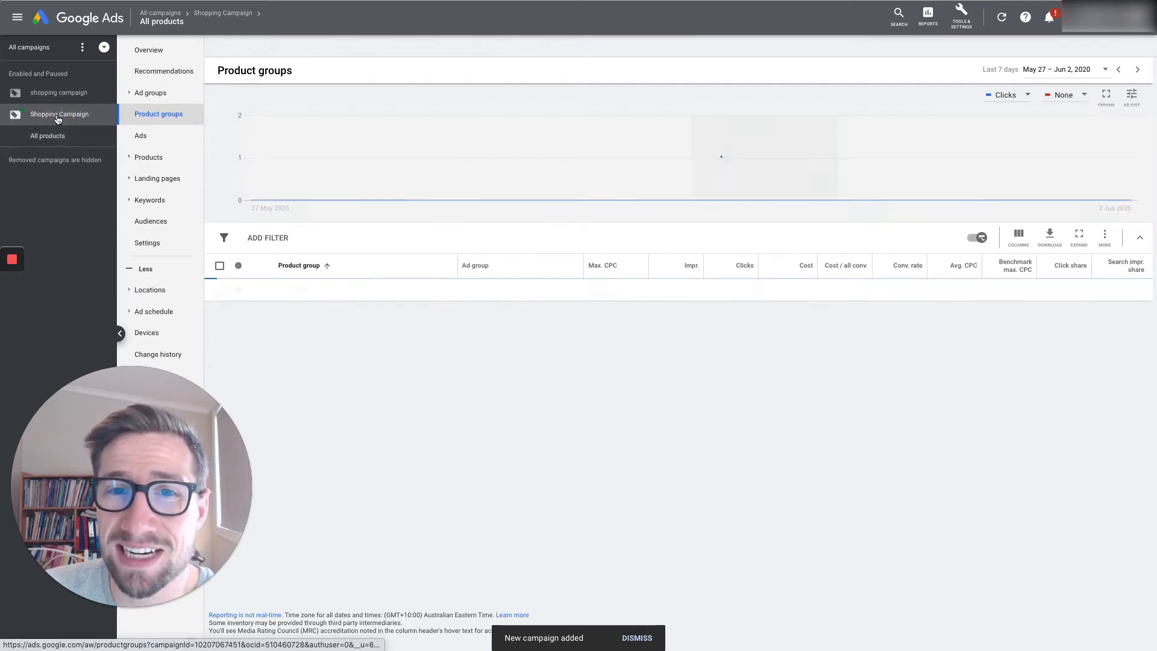
left_click(42, 47)
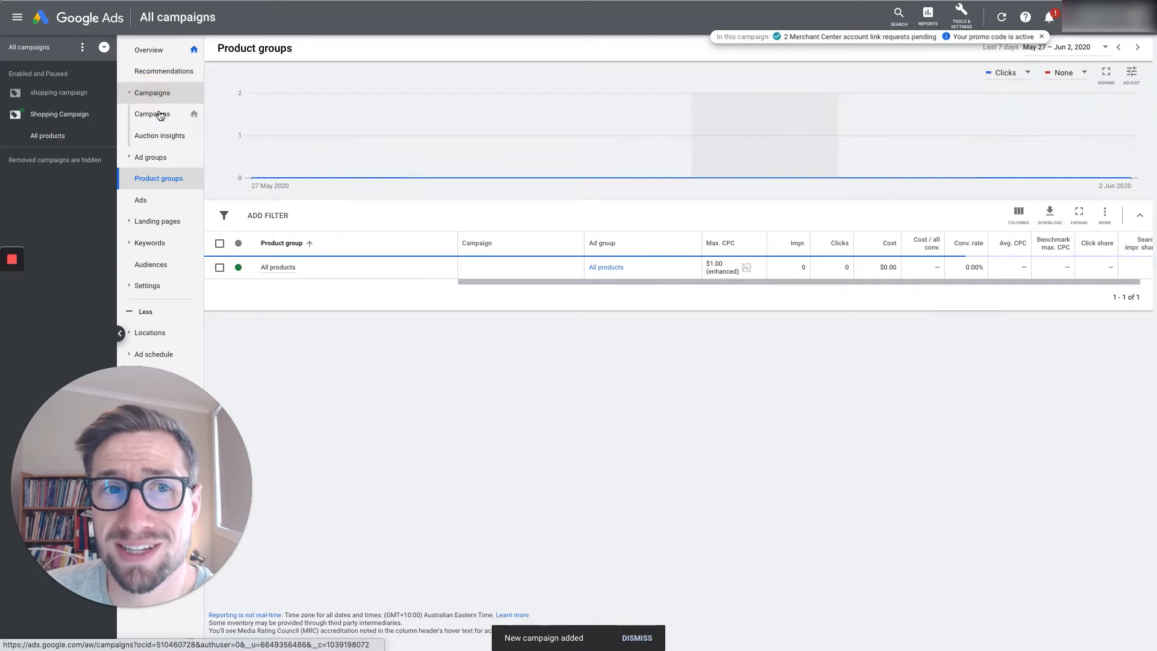
left_click(161, 116)
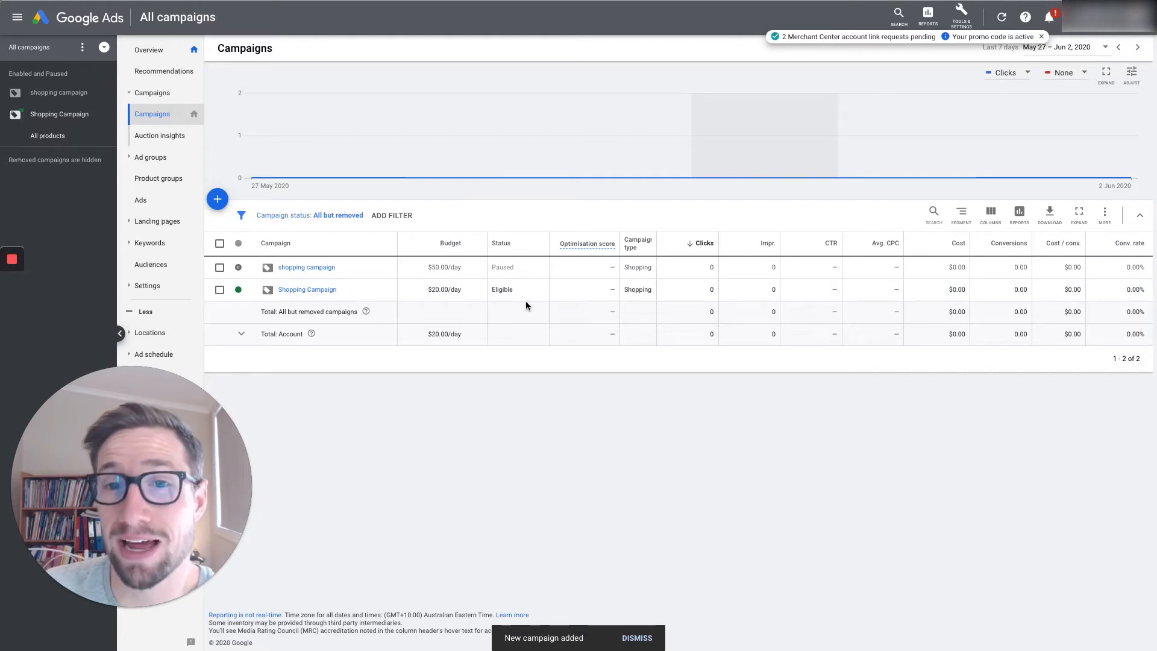
Step: Segment the campaigns table by Network (with search partners)
left_click(961, 213)
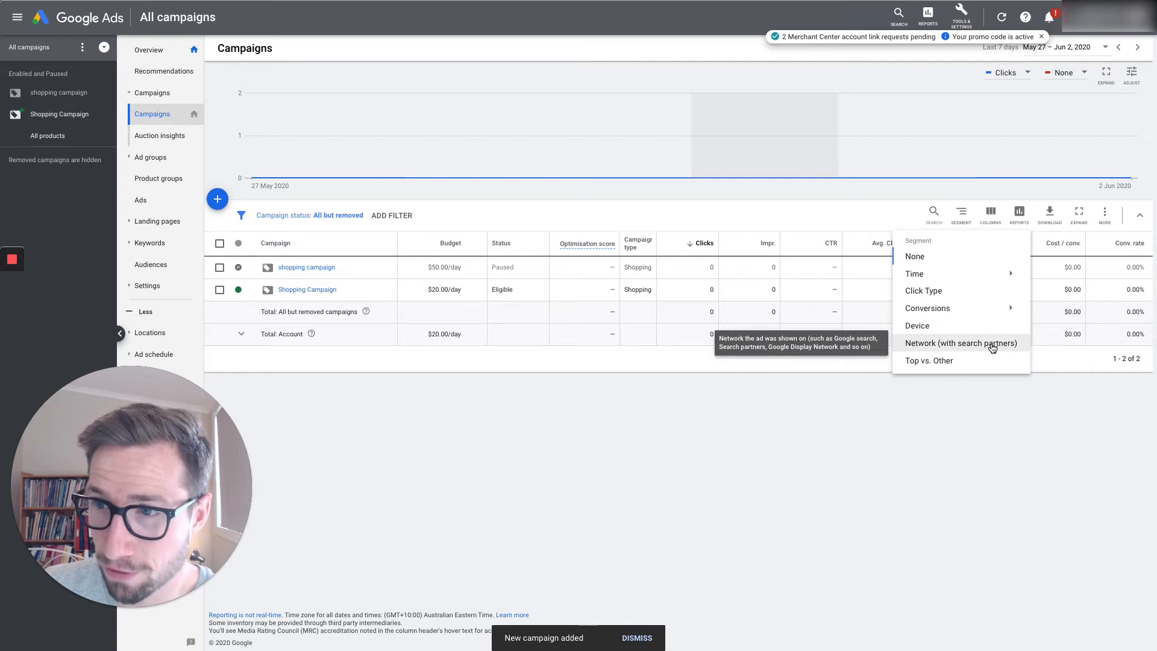
left_click(978, 345)
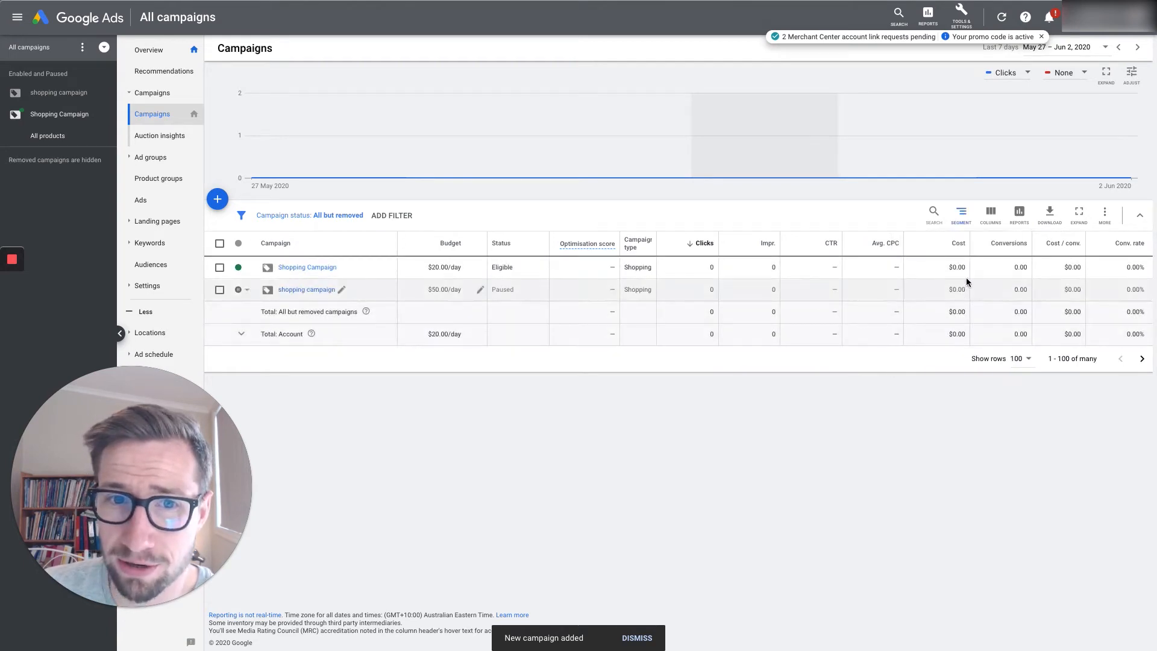
left_click(963, 214)
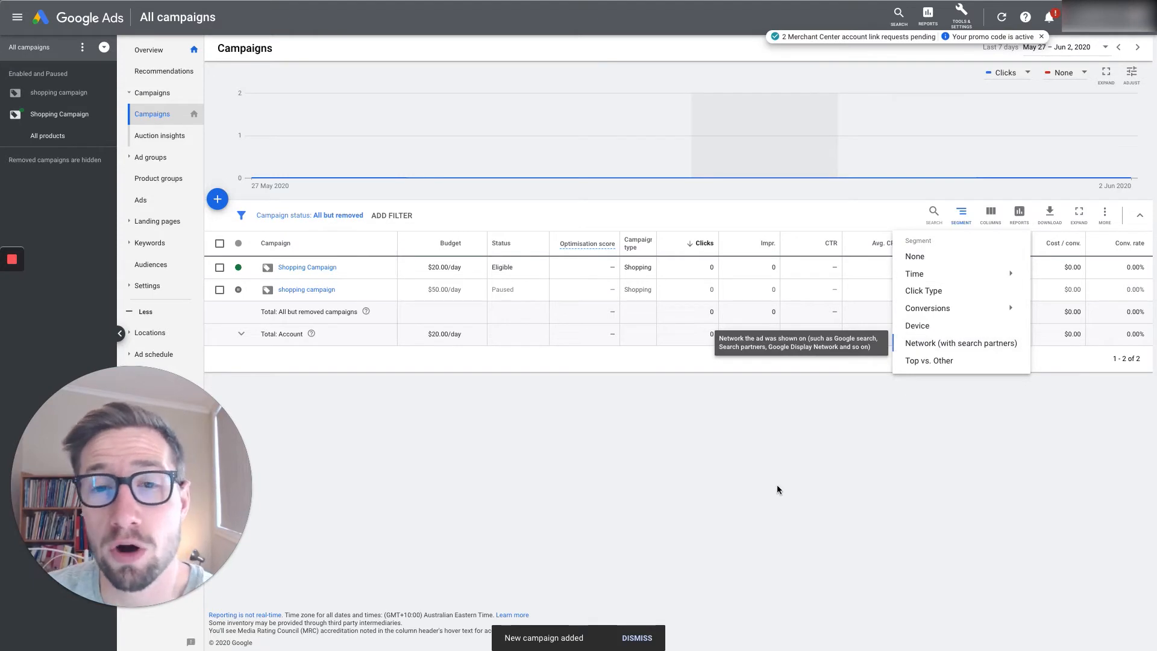
left_click(728, 453)
Step: Pause the enabled Shopping Campaign that has the $20.00/day budget
left_click(238, 268)
left_click(251, 289)
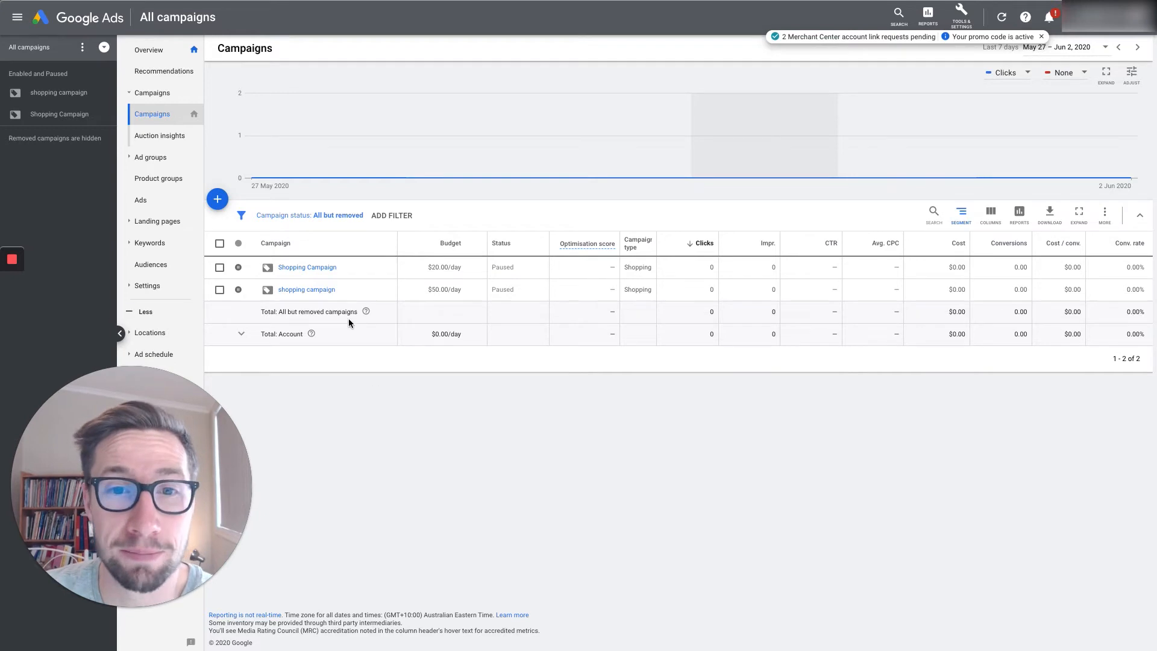
Step: Open the settings of the $50.00/day shopping campaign and examine its Networks targeting options
left_click(313, 293)
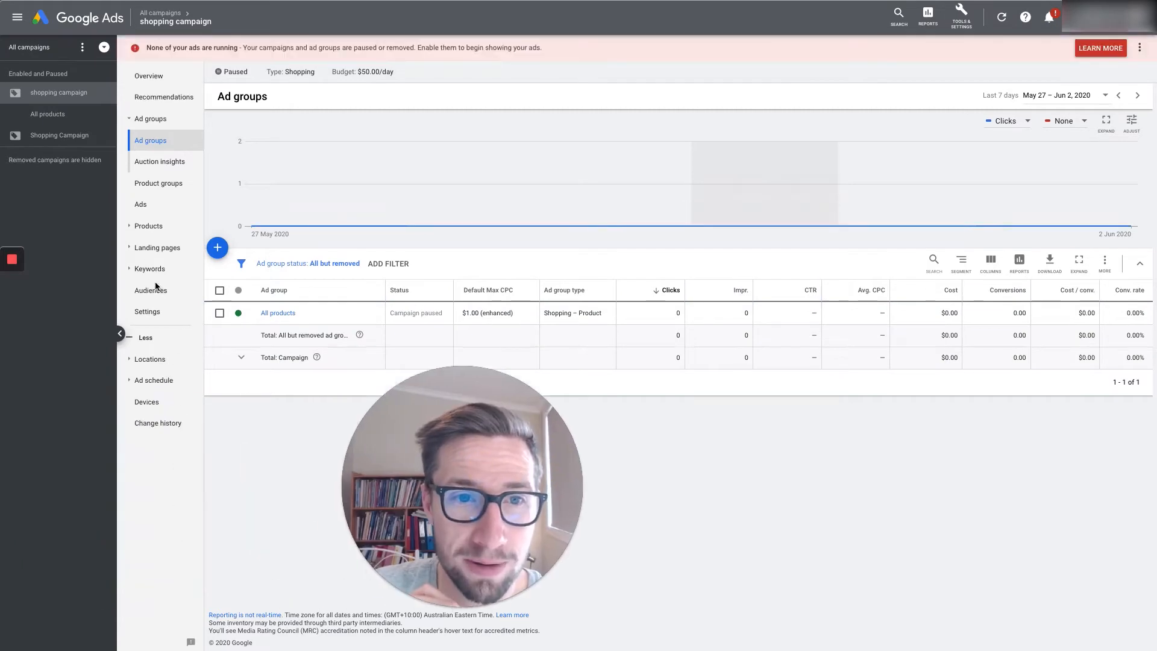
left_click(150, 317)
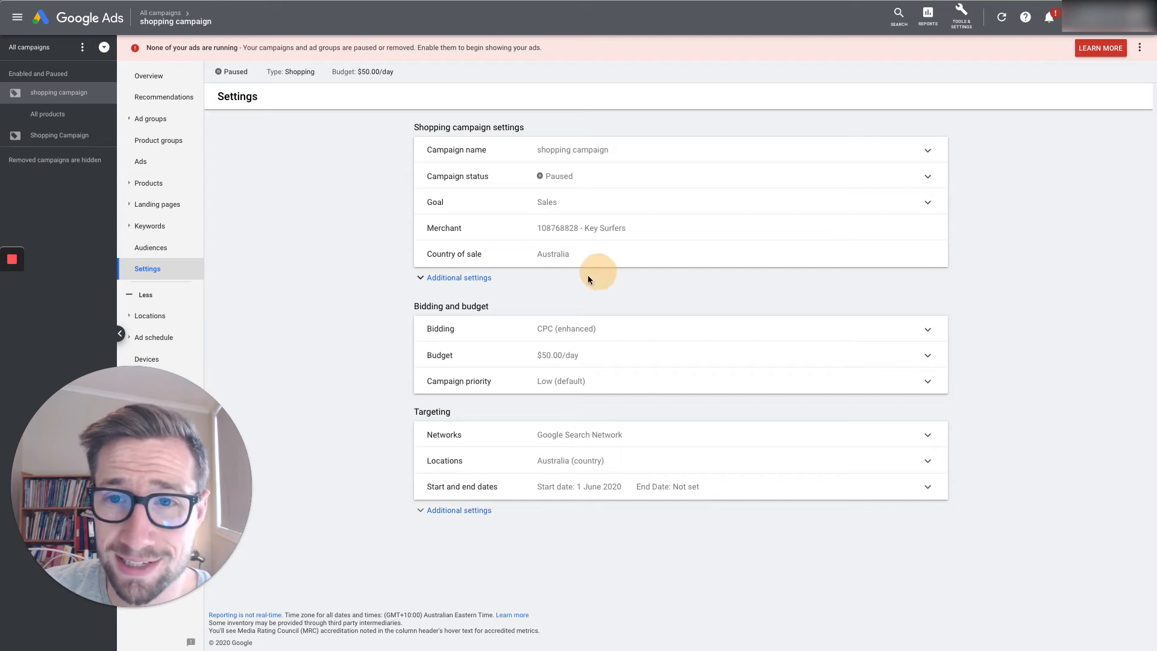
left_click(589, 435)
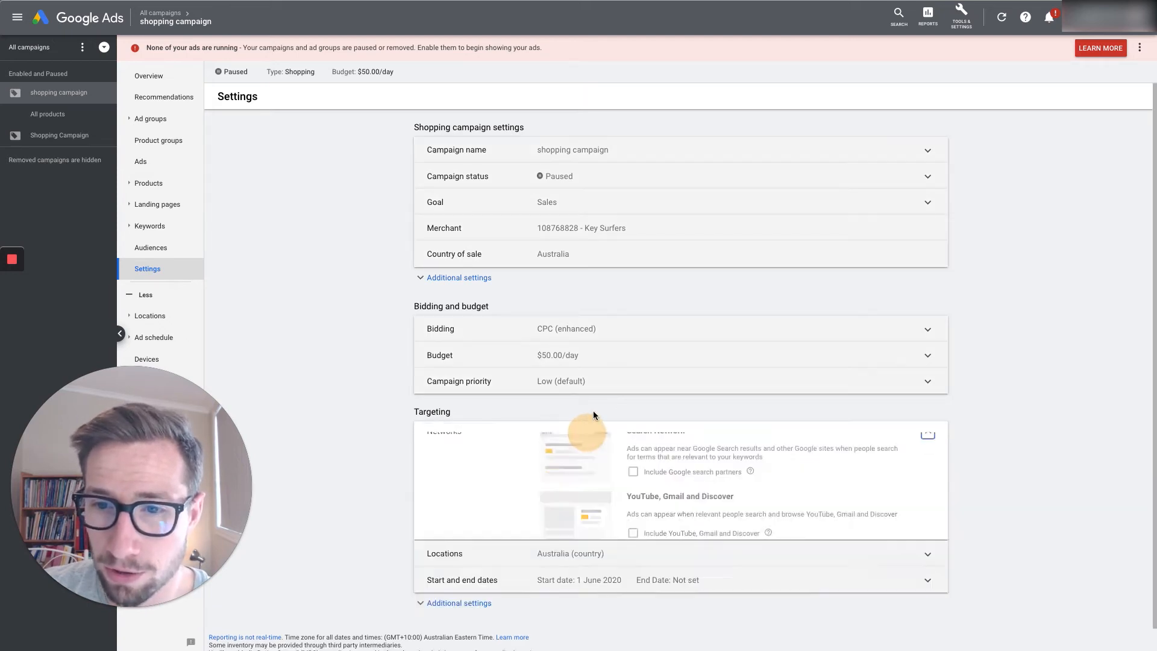
left_click(633, 484)
left_click(928, 537)
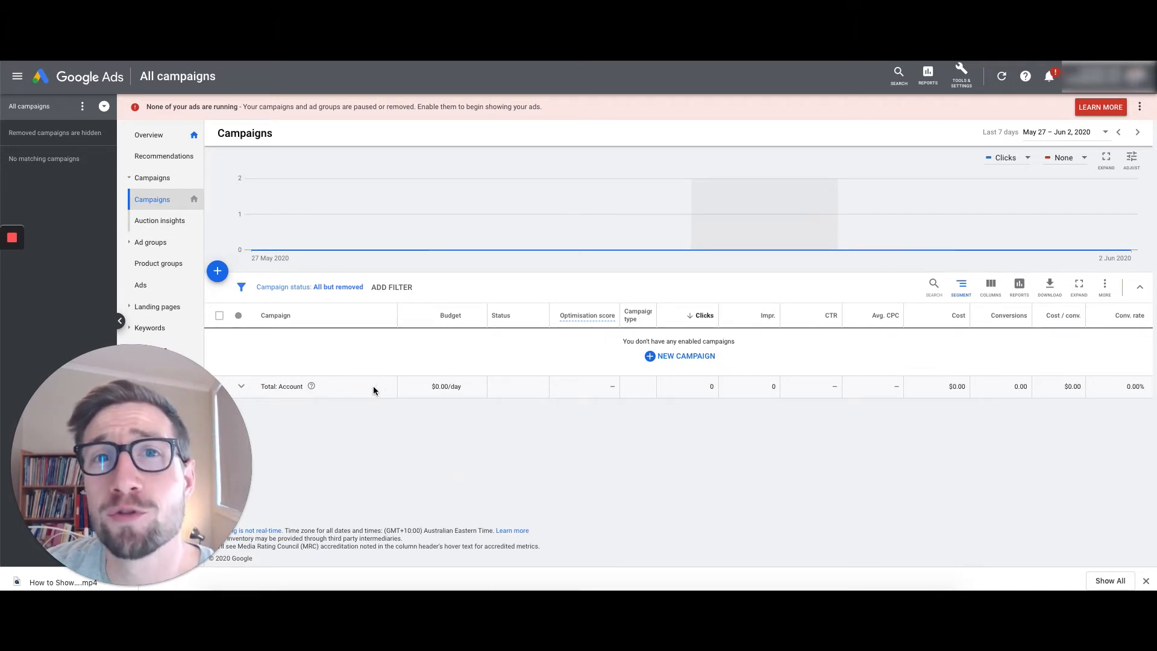
Step: Start a new campaign with the Product and brand consideration goal and the Video campaign type
left_click(220, 282)
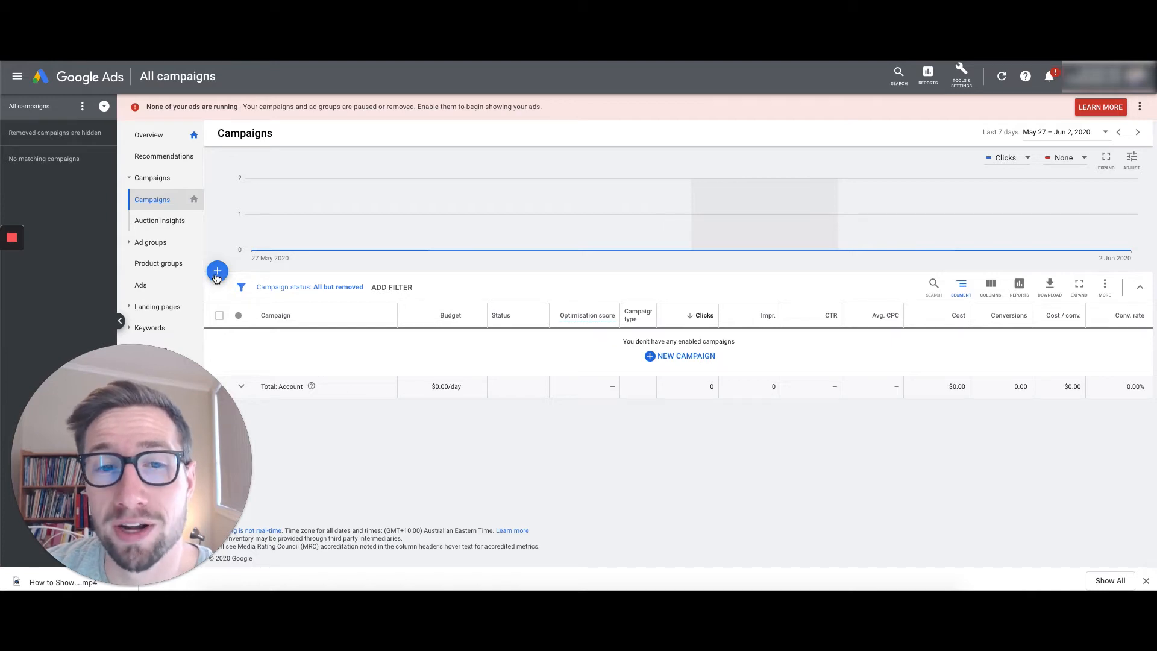
left_click(265, 311)
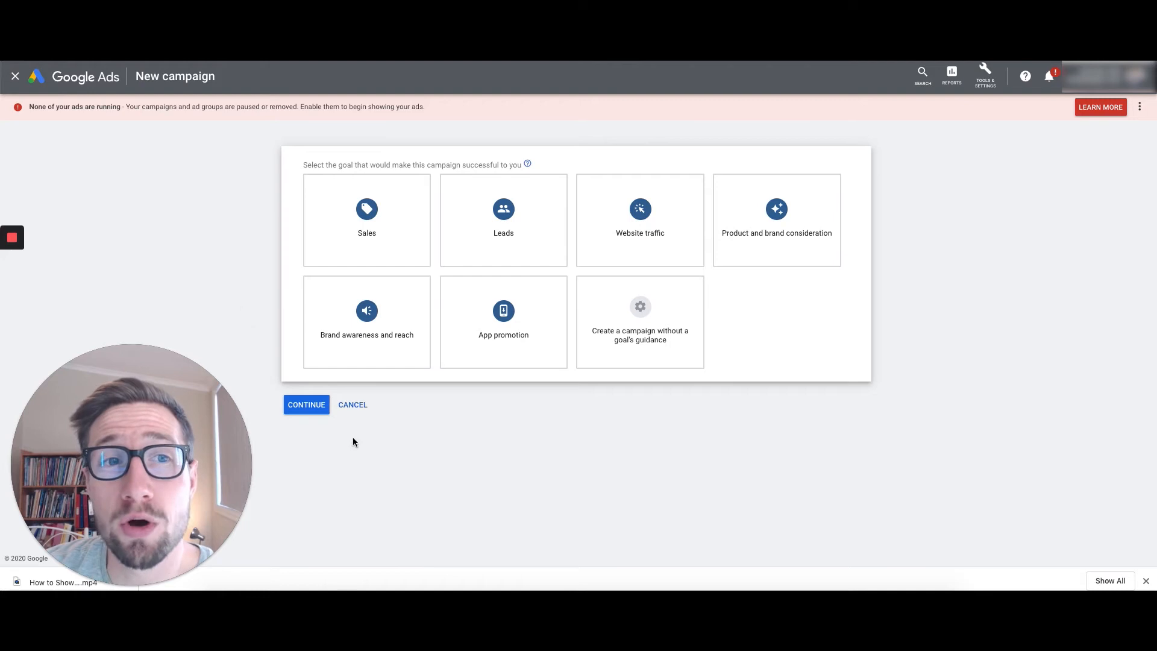
left_click(787, 260)
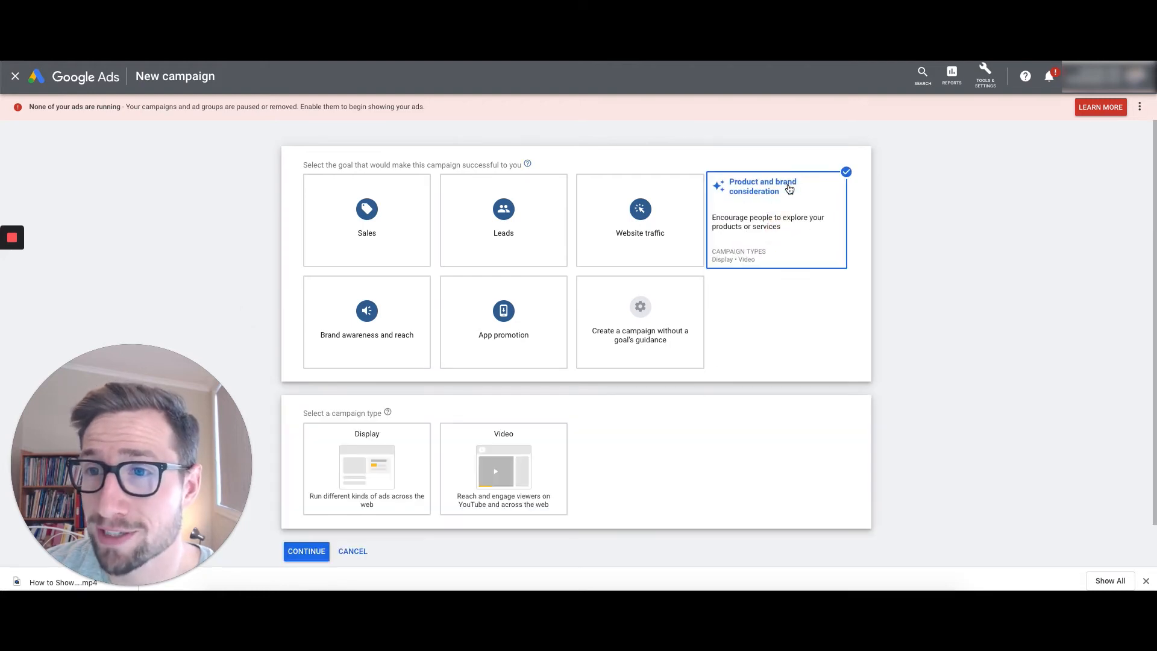
left_click(546, 480)
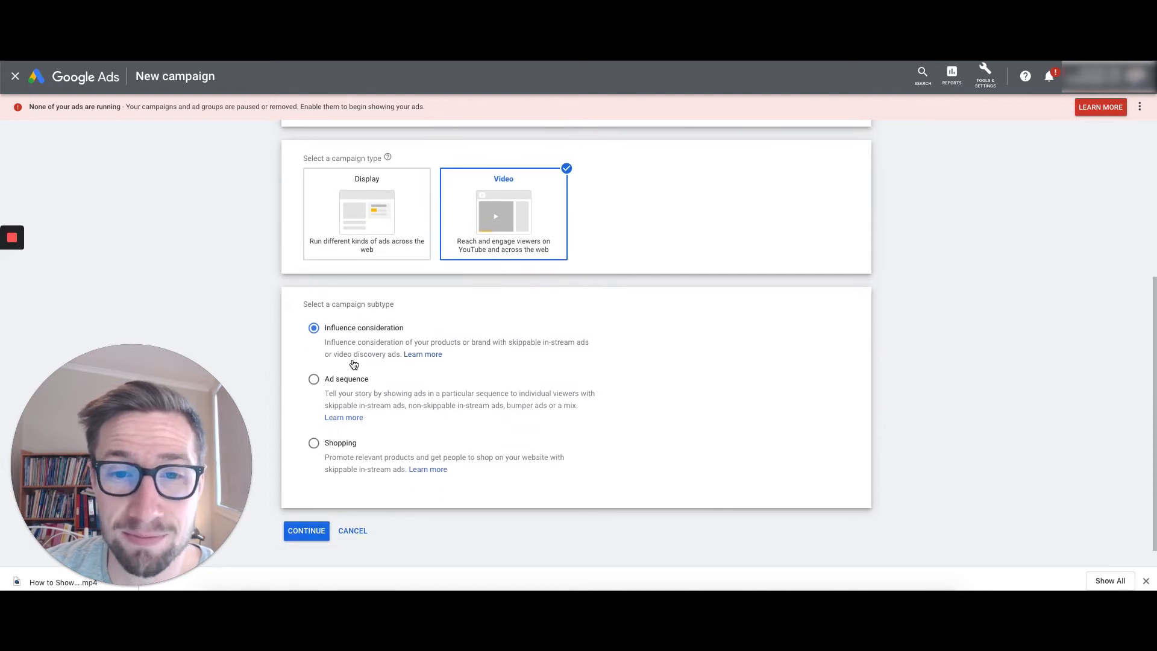
Step: Choose the Shopping subtype with the Key Surfers Merchant Center account and continue to the campaign setup
left_click(339, 446)
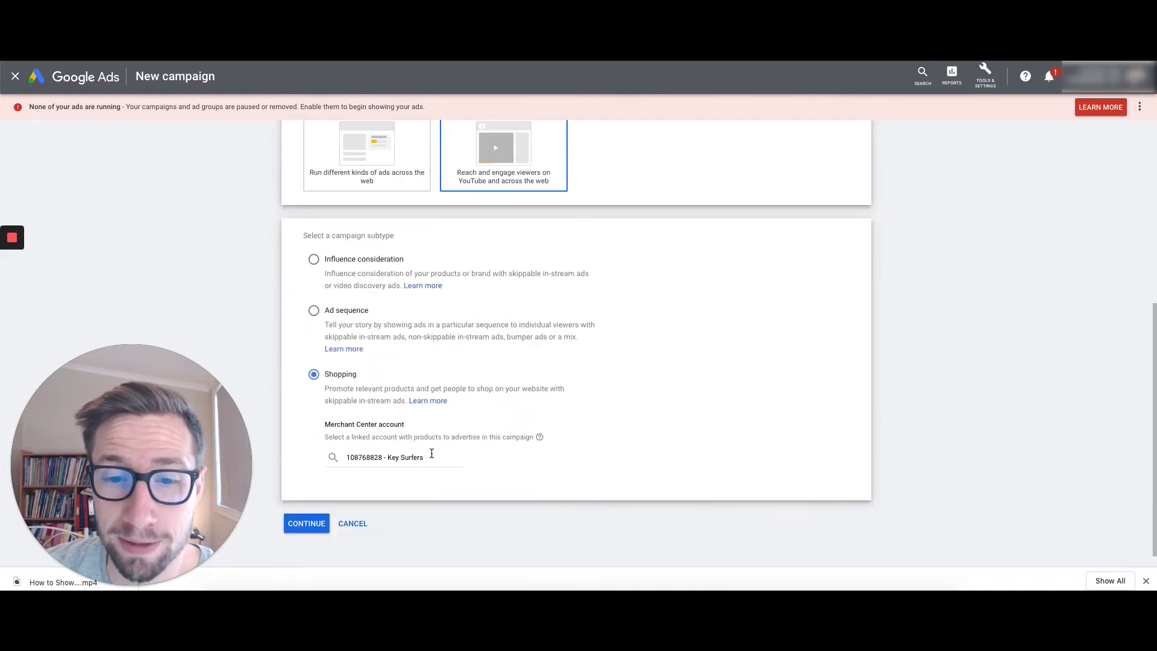
left_click(437, 440)
left_click(537, 453)
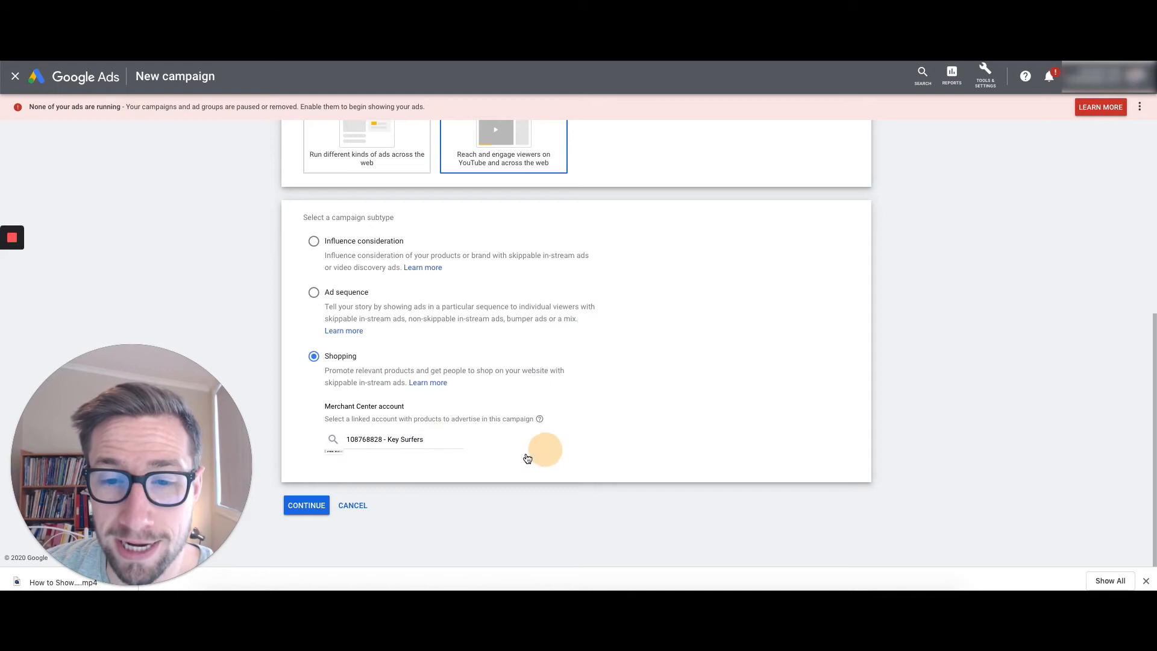
left_click(306, 507)
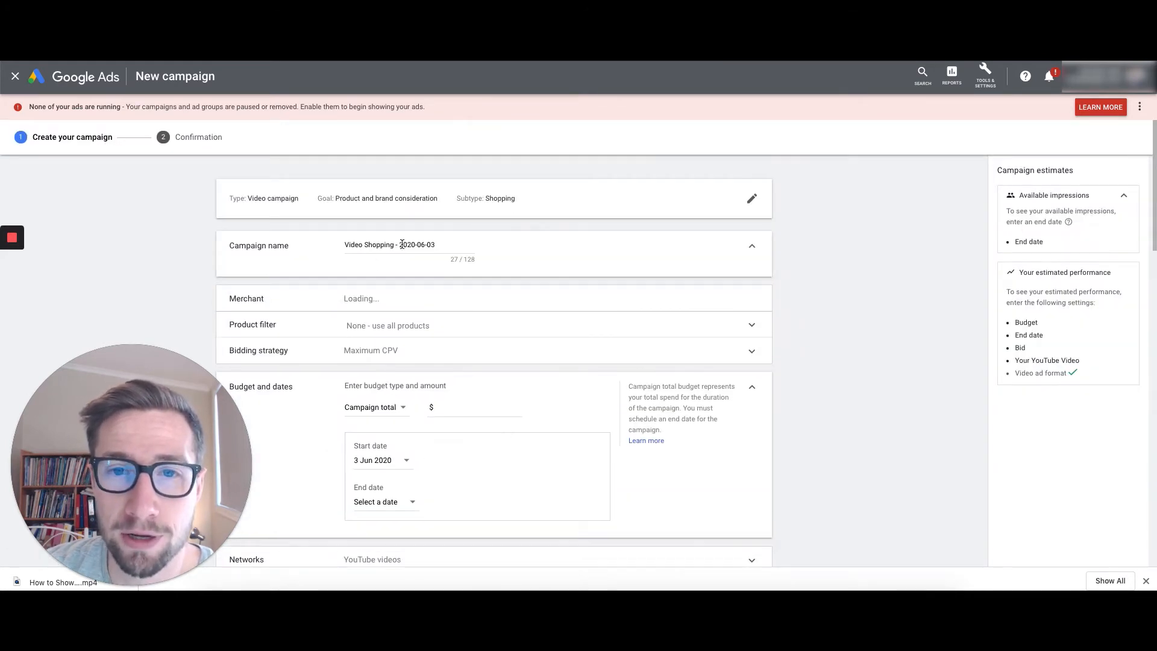
Step: Review the new campaign's name, bidding strategy and product filter options
left_click_drag(447, 244, 331, 246)
left_click(440, 244)
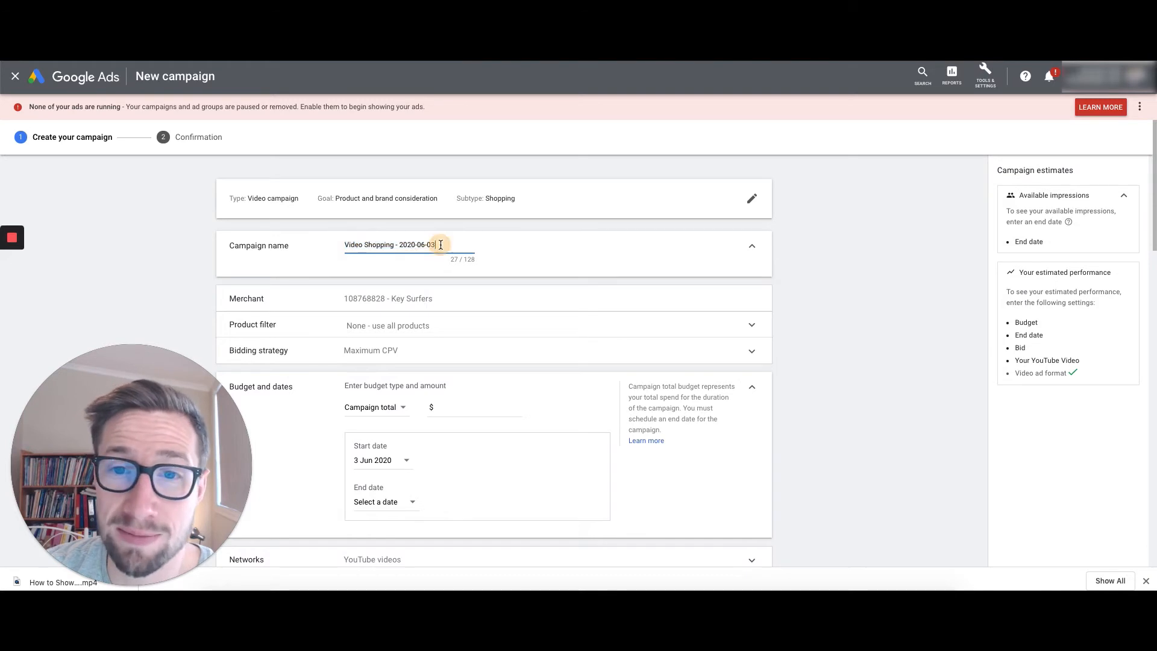
left_click_drag(440, 246, 335, 246)
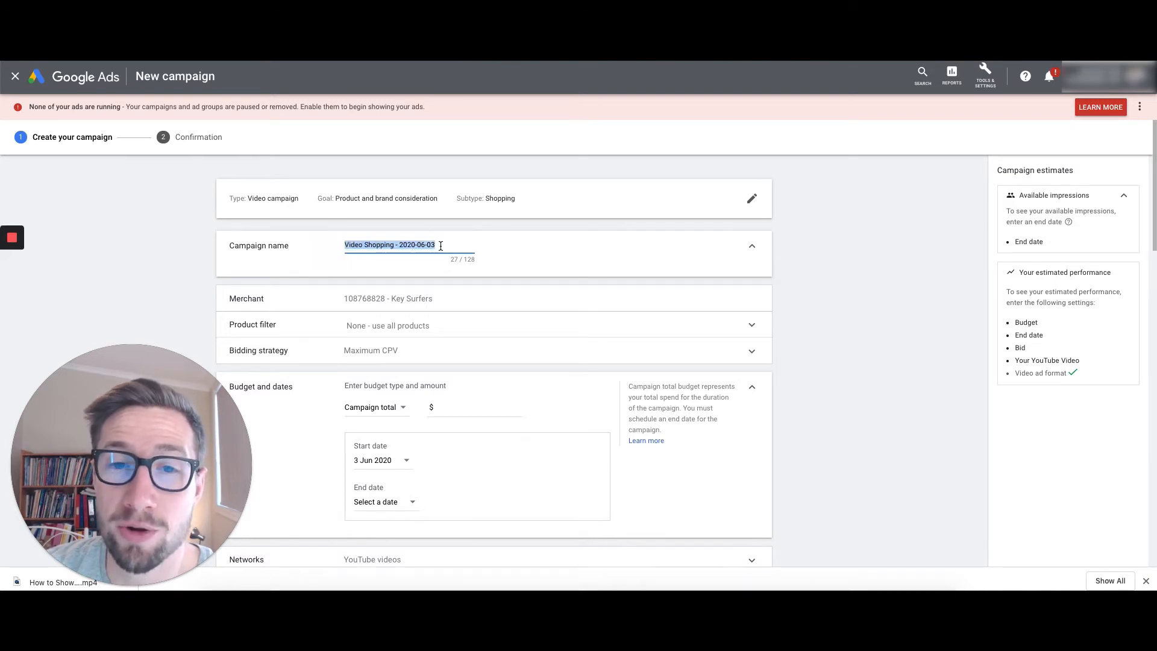
scroll(398, 266, "down", 2)
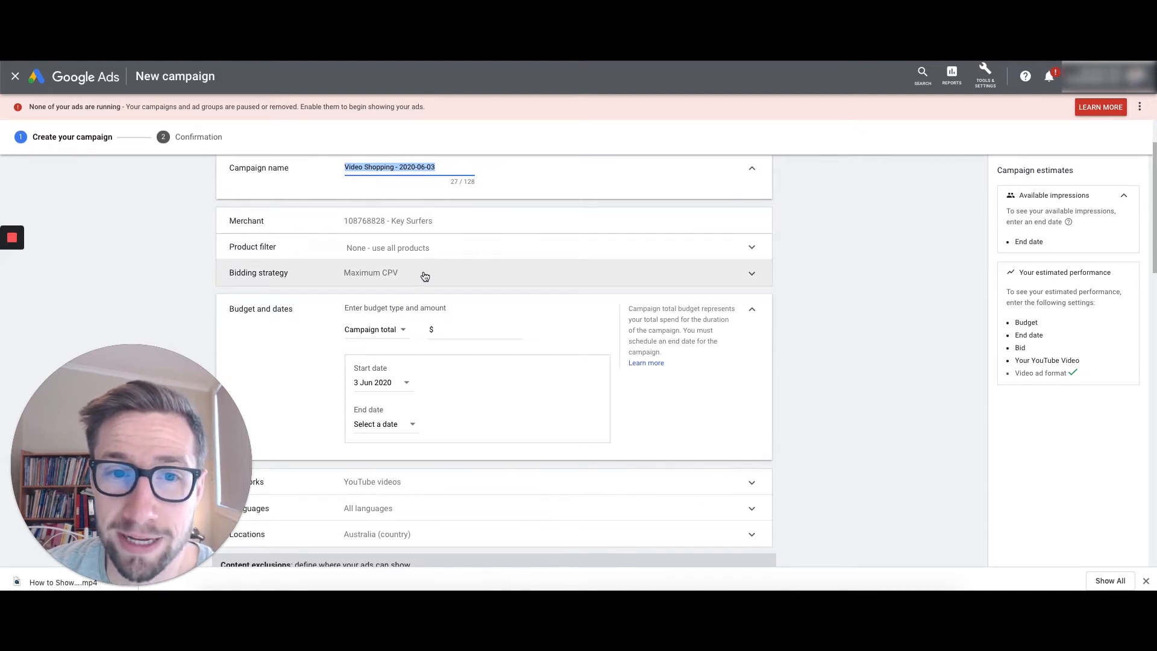
left_click(424, 281)
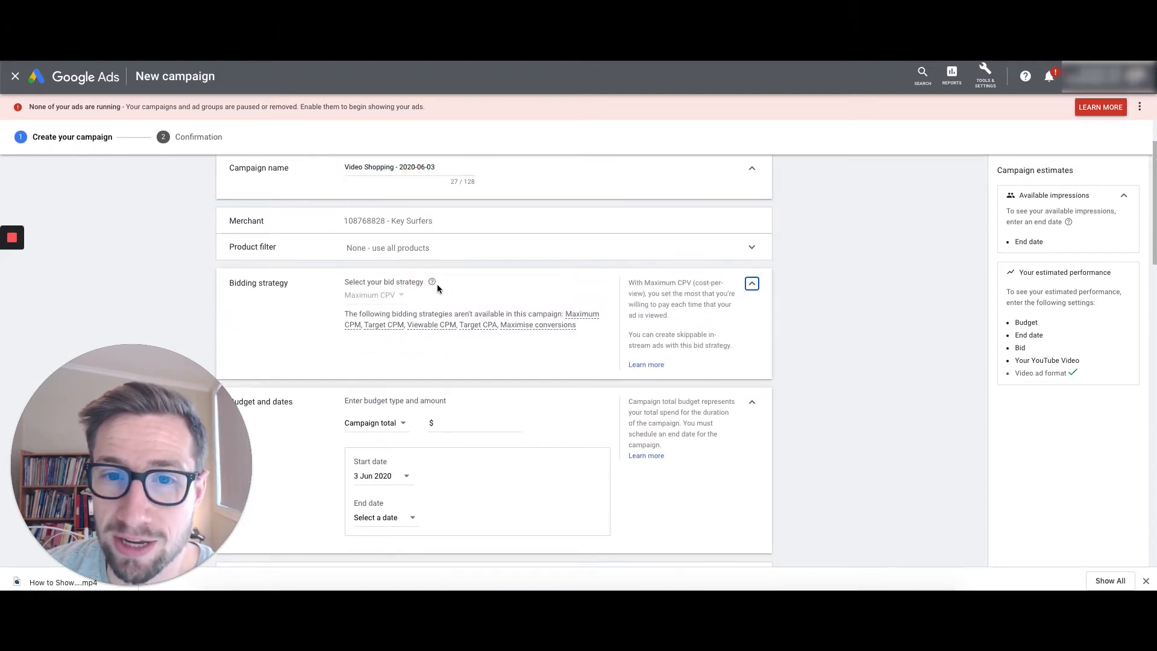
left_click(752, 283)
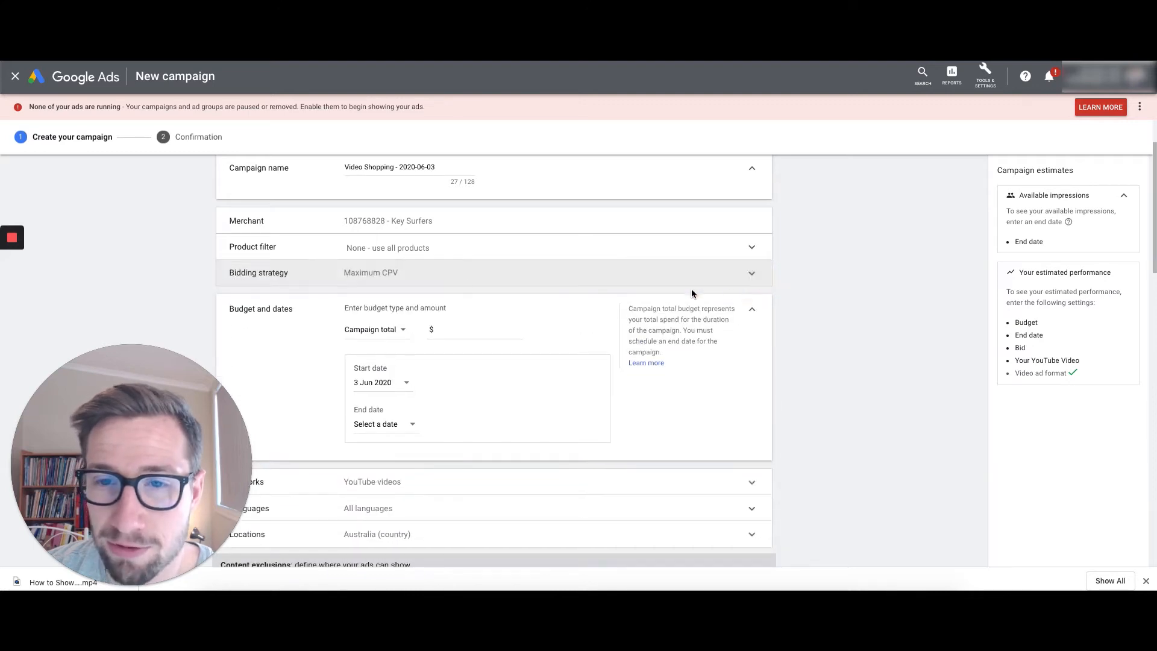
left_click(461, 254)
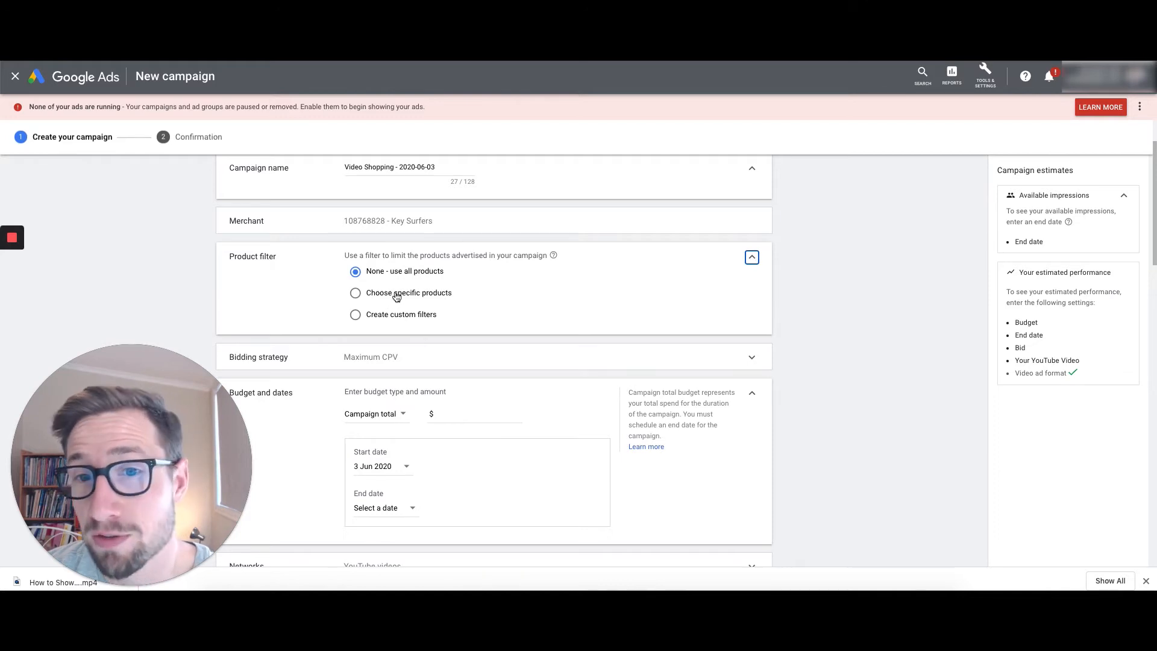
left_click(752, 260)
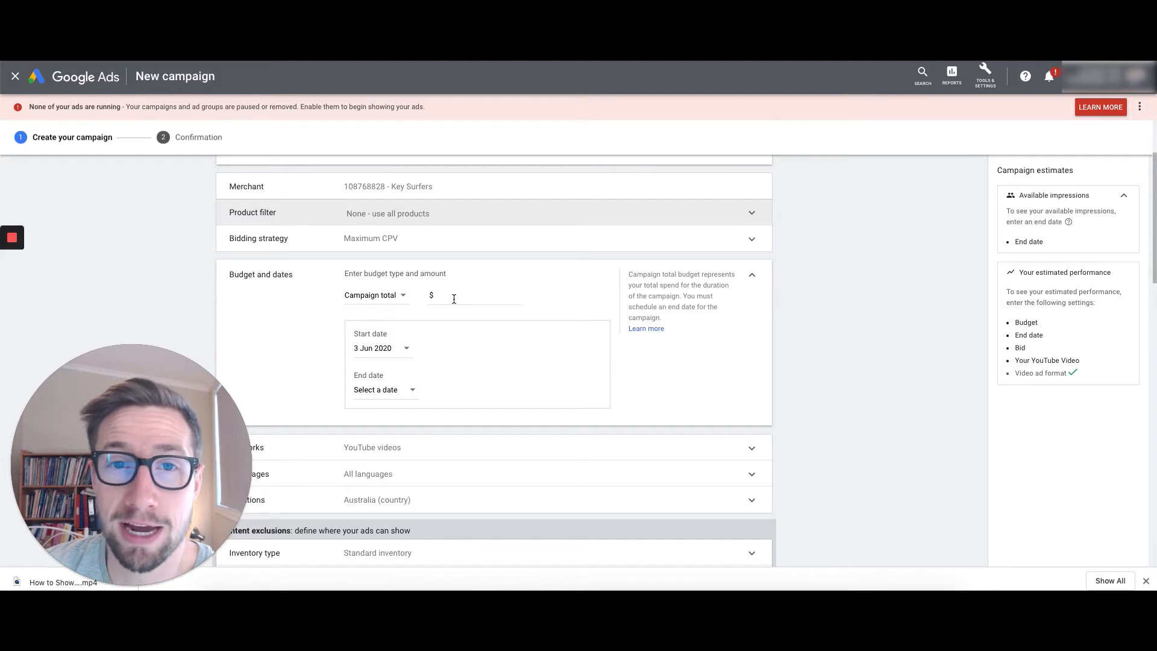
Step: Set the campaign budget type to Daily with an amount of $30.00
left_click(396, 298)
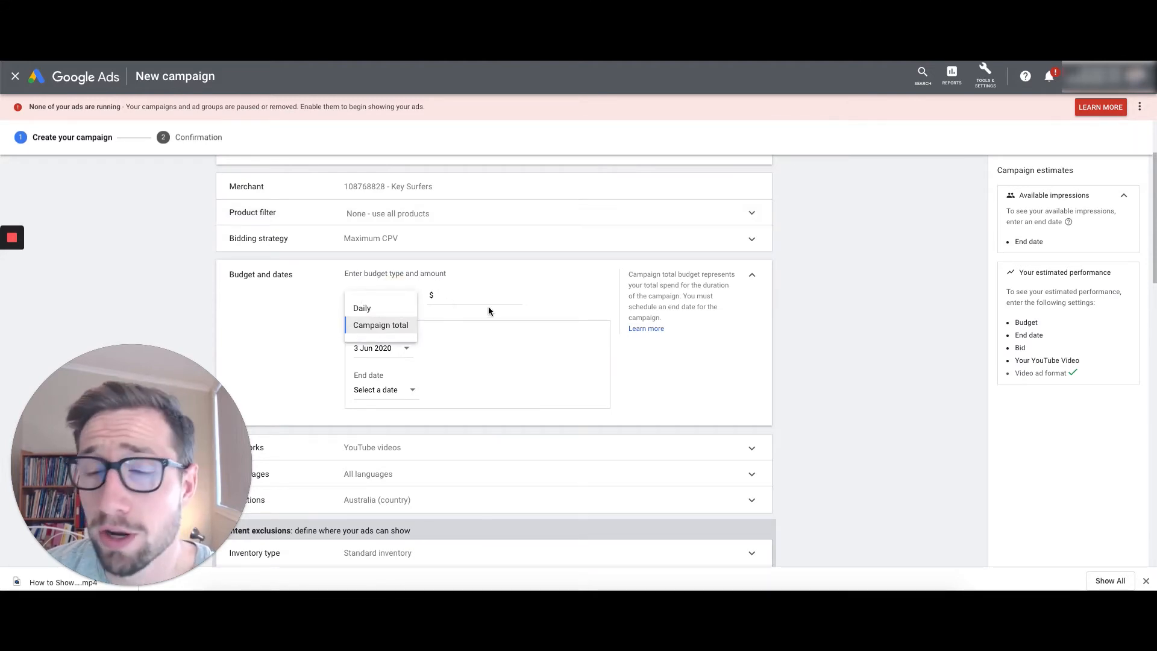
left_click(369, 309)
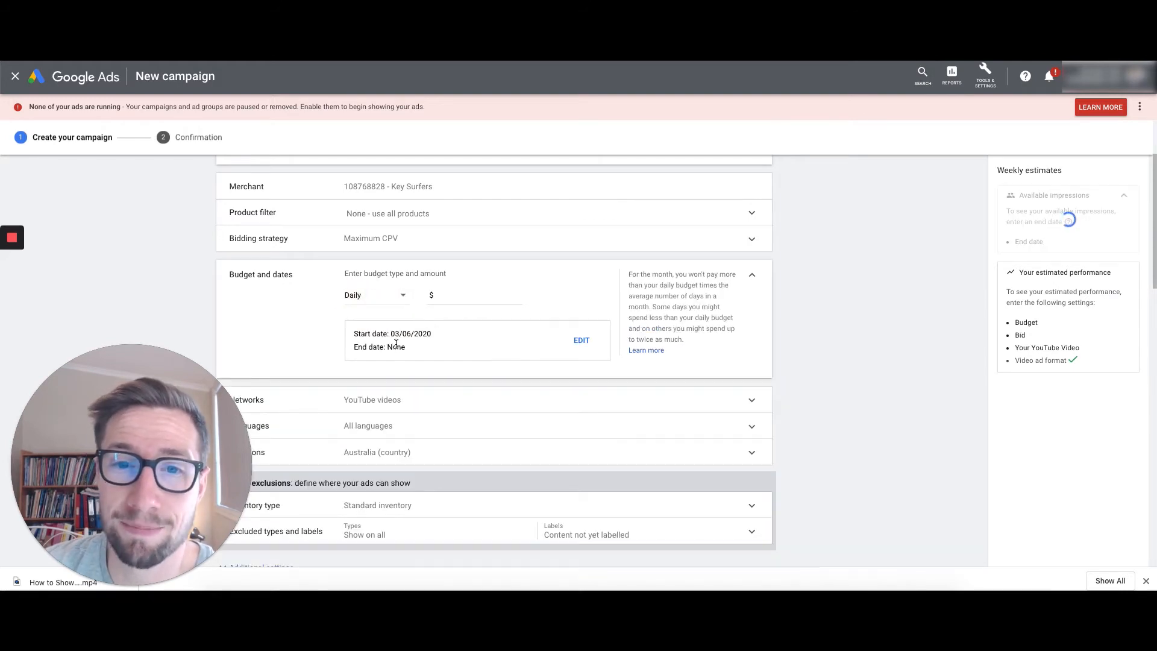
left_click(451, 296)
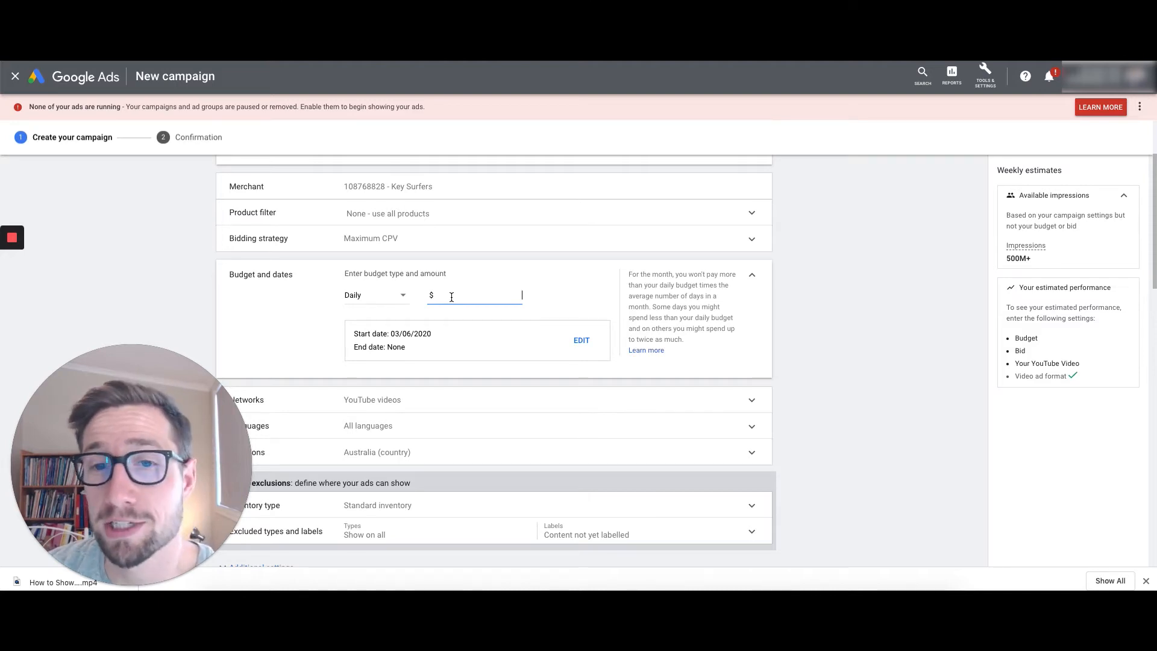
type("30")
scroll(414, 302, "down", 1)
left_click(369, 218)
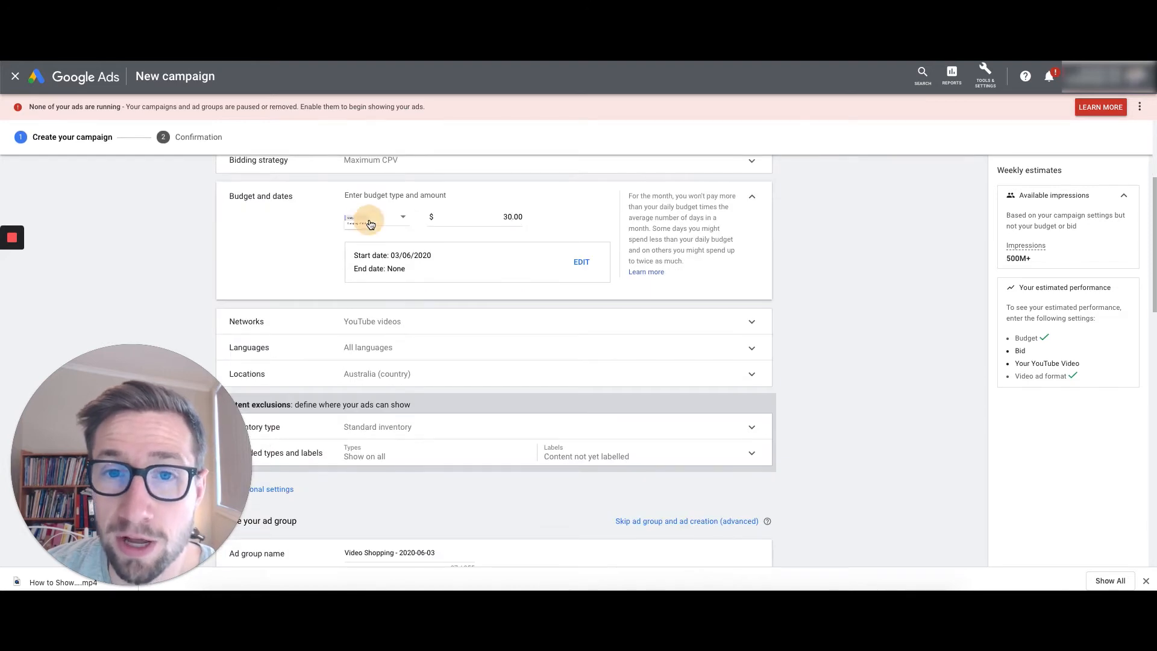
left_click(561, 215)
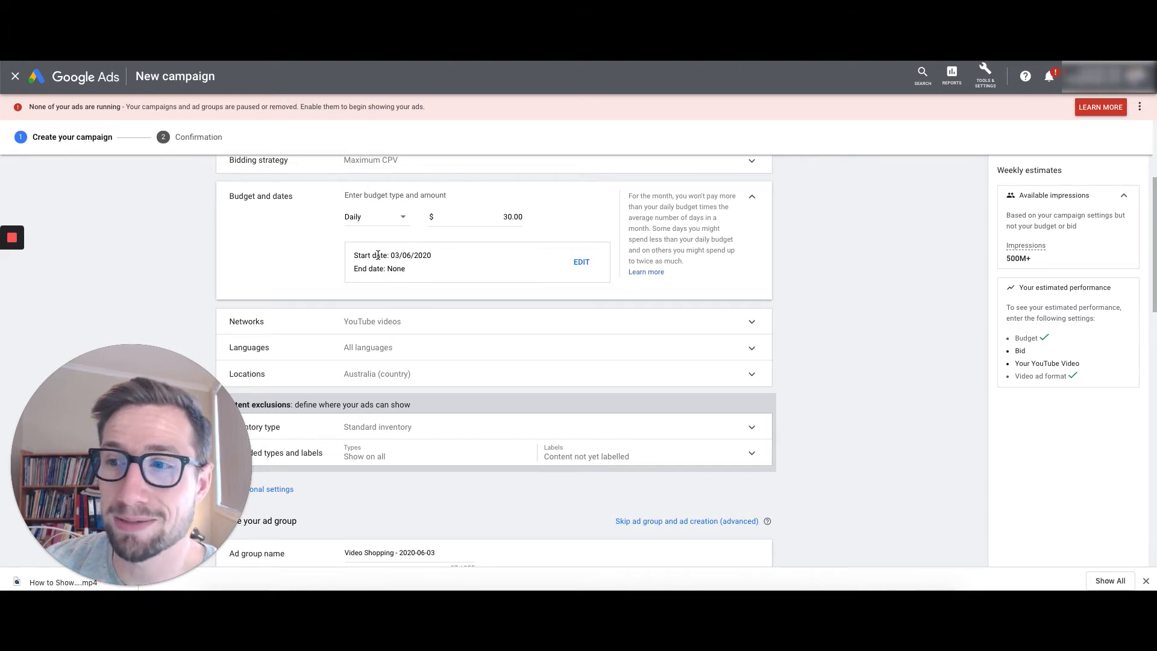
Step: Check the campaign's Networks options and set the customer language to English
scroll(415, 270, "down", 1)
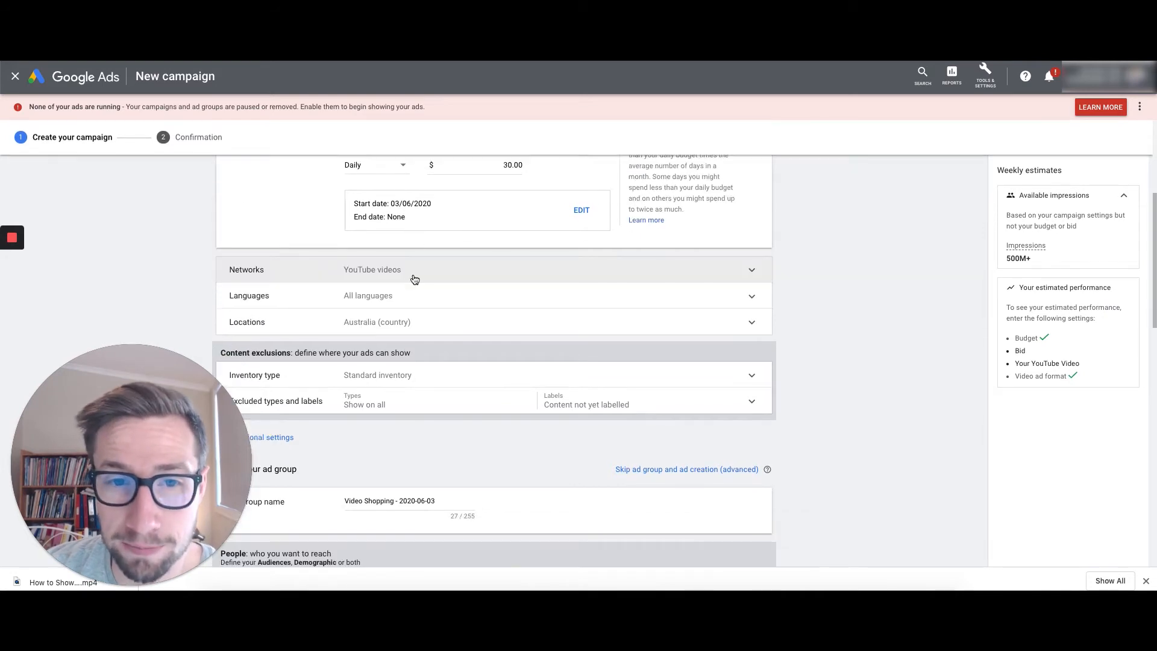
left_click(405, 283)
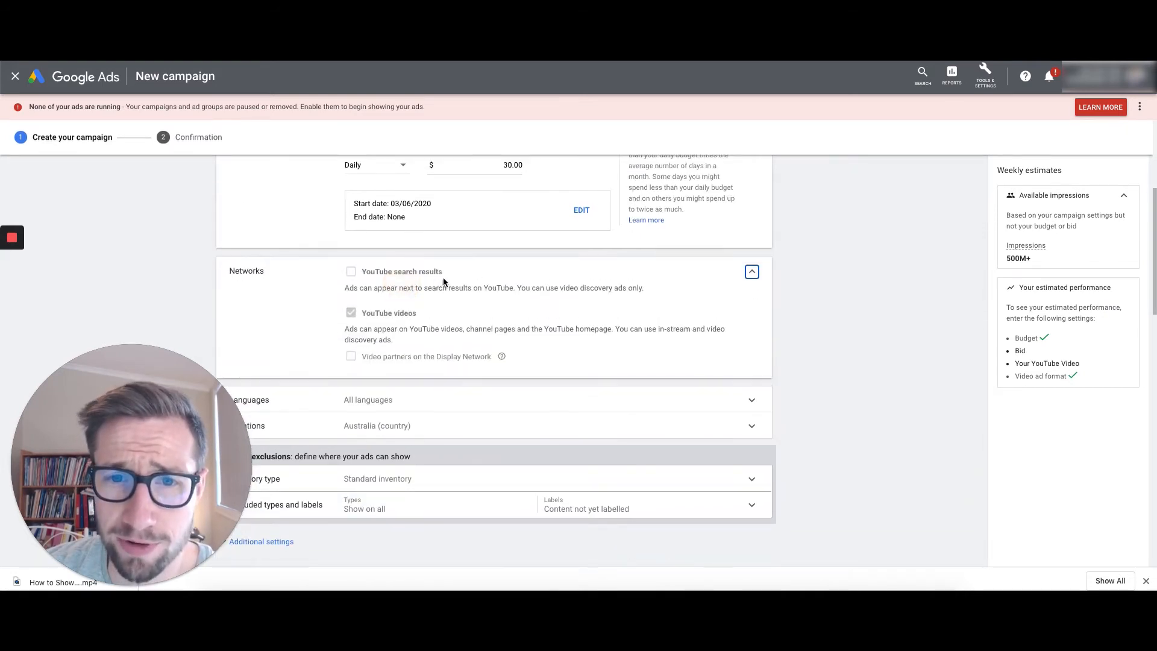
scroll(443, 283, "down", 1)
left_click(428, 338)
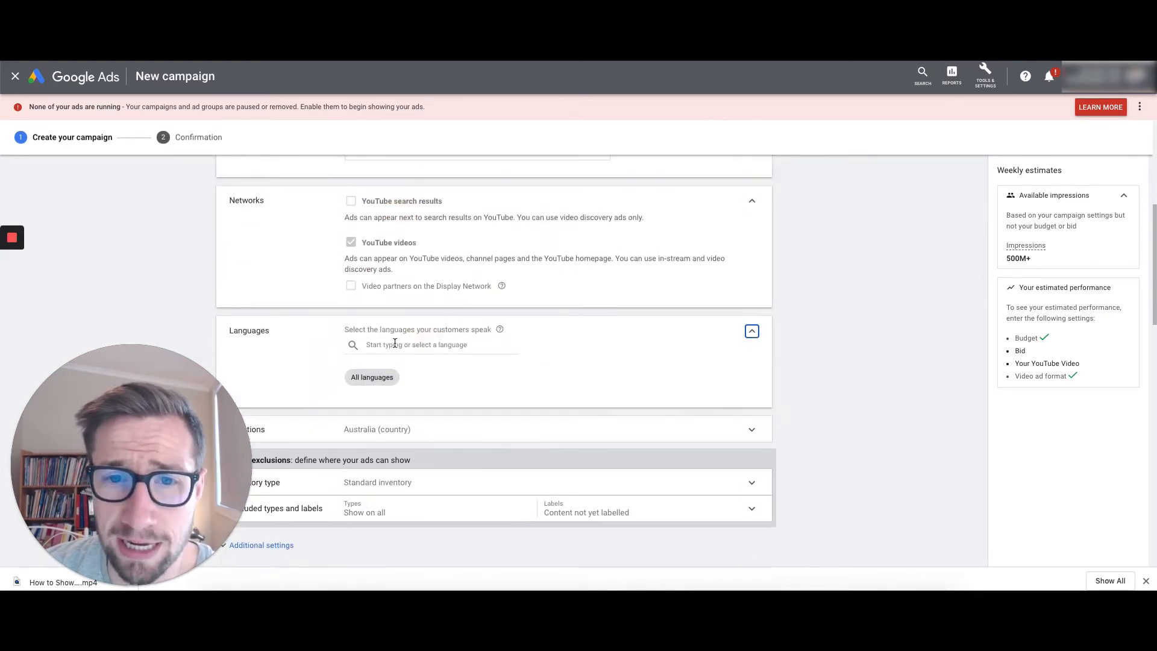
scroll(375, 339, "down", 1)
left_click(376, 321)
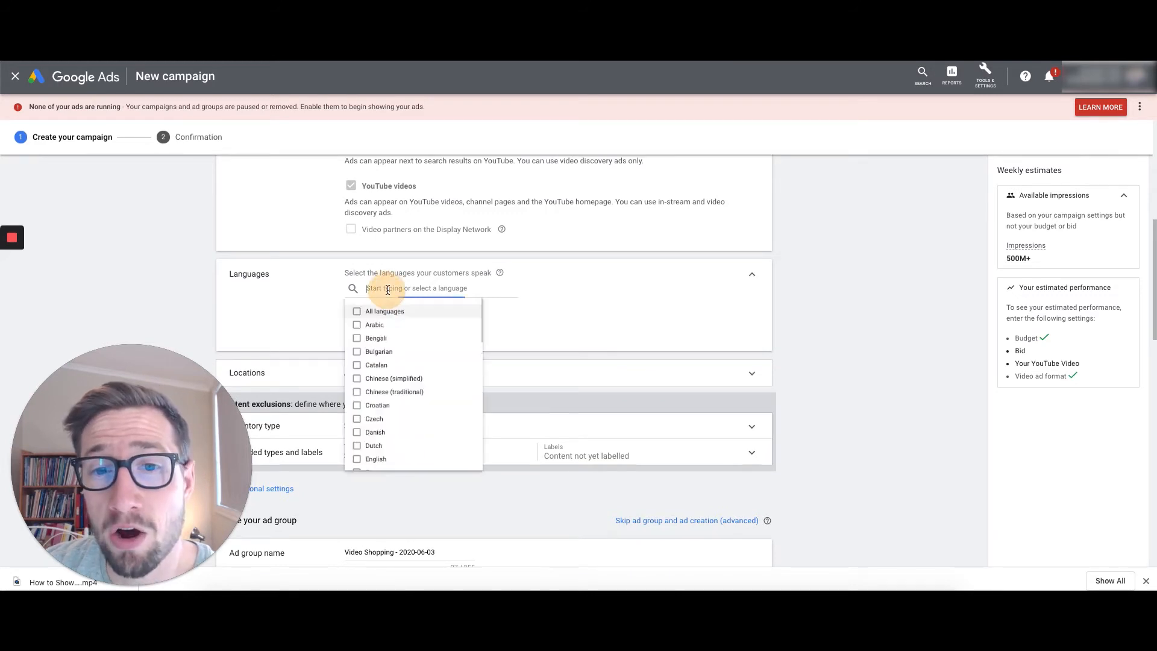
type("engl")
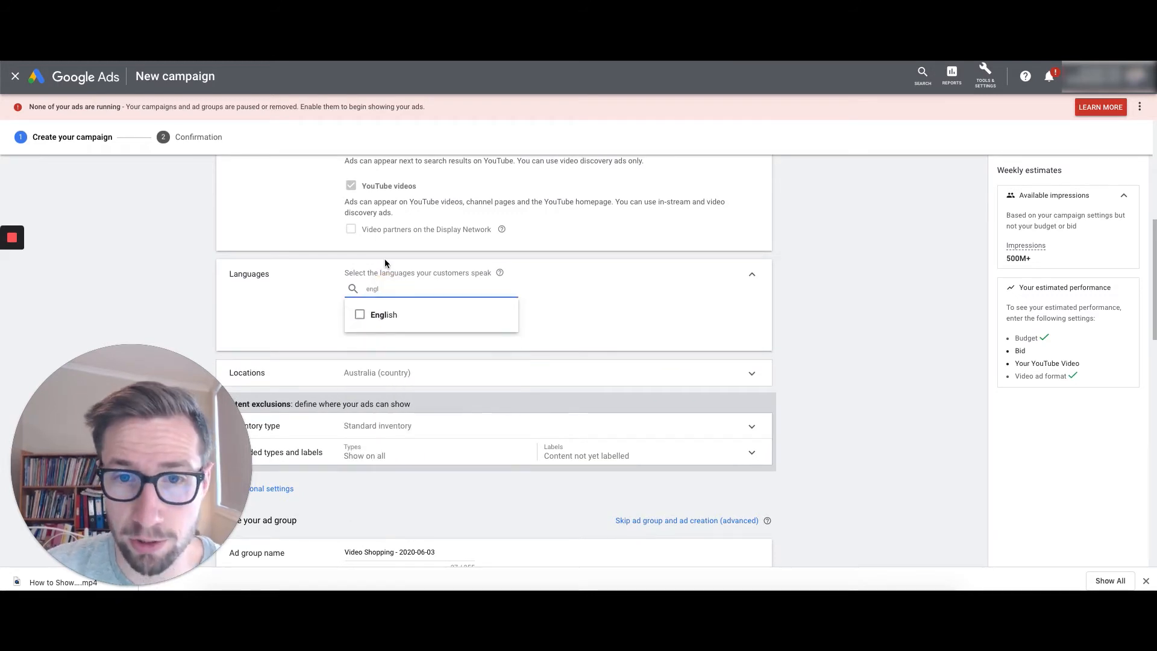
left_click(377, 316)
left_click(635, 301)
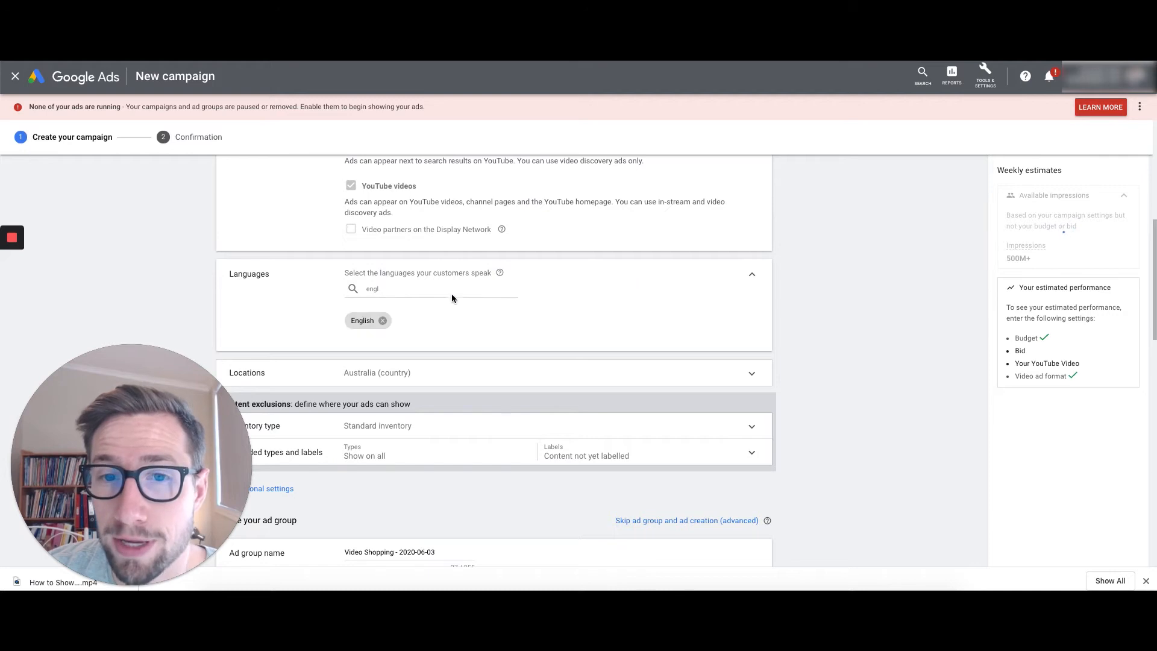
Step: Examine the Locations targeting options for the campaign
scroll(566, 308, "down", 1)
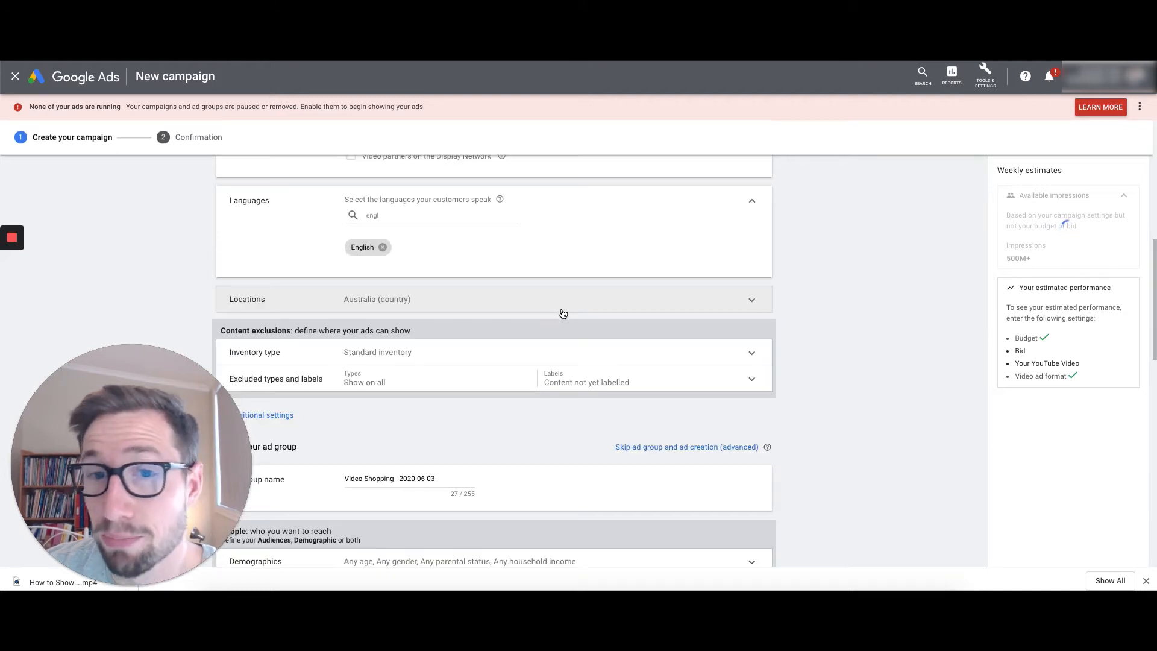
left_click(439, 305)
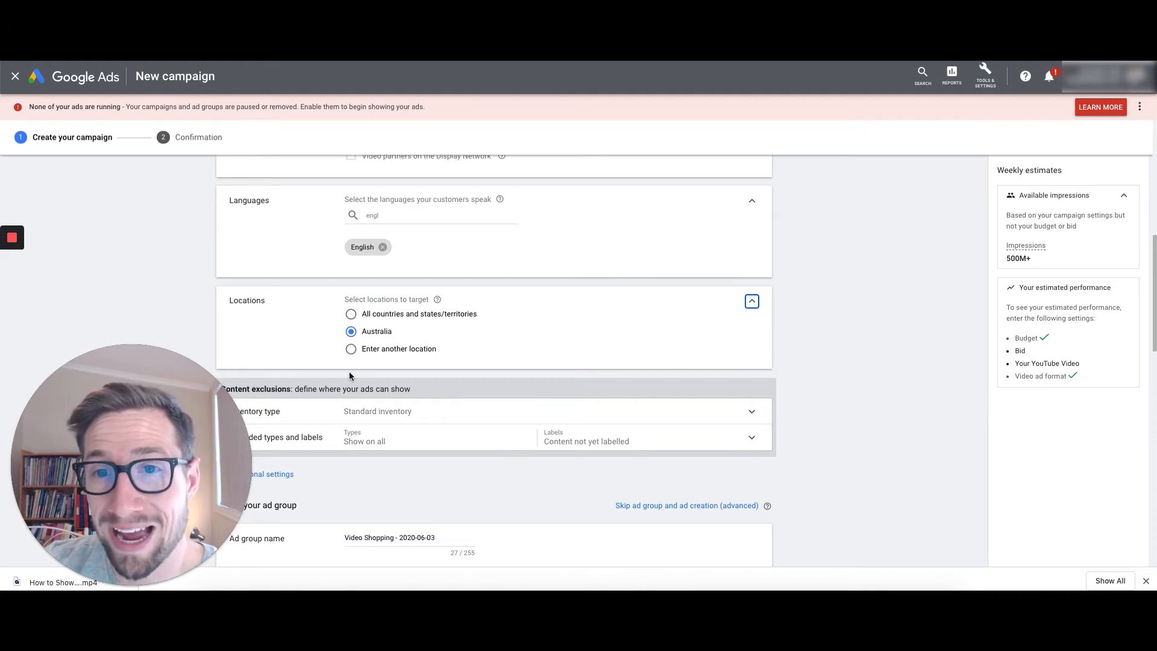
scroll(370, 348, "down", 1)
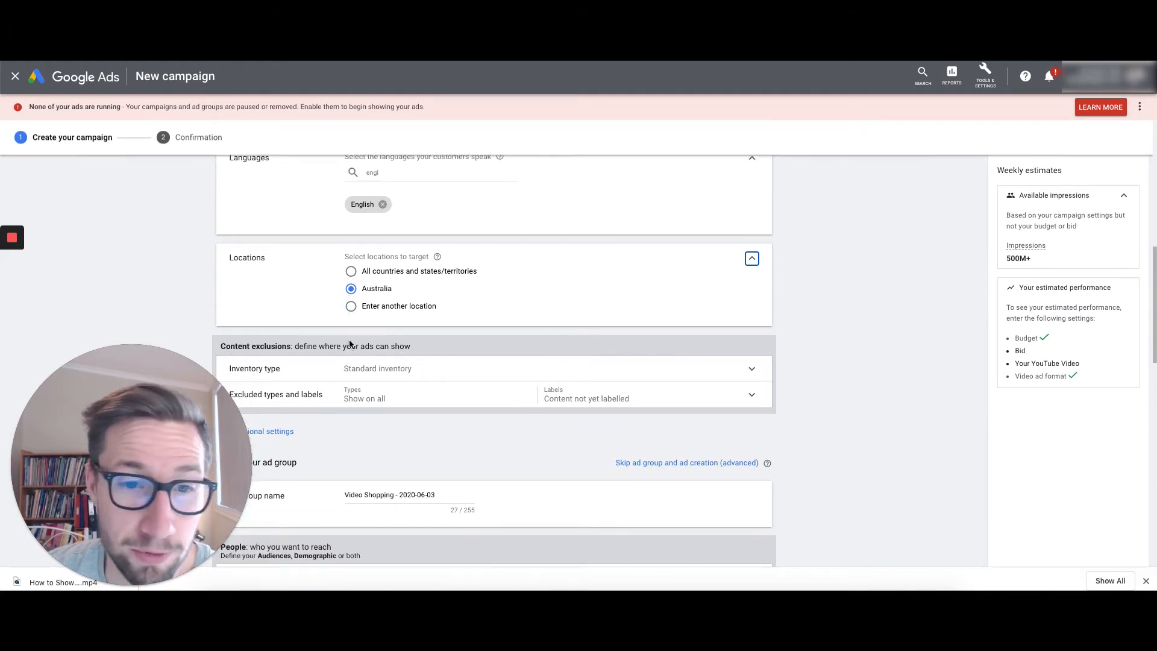
Step: Compare the Expanded and Standard inventory types under Content exclusions, leaving Standard inventory selected
scroll(370, 348, "down", 1)
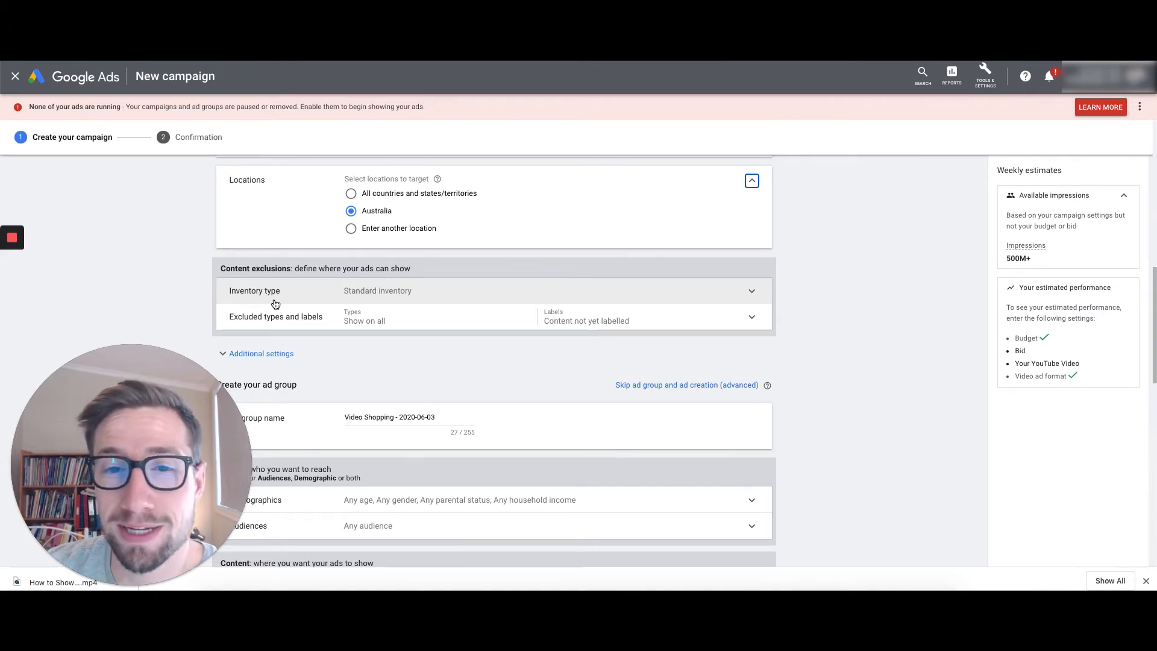
left_click(316, 301)
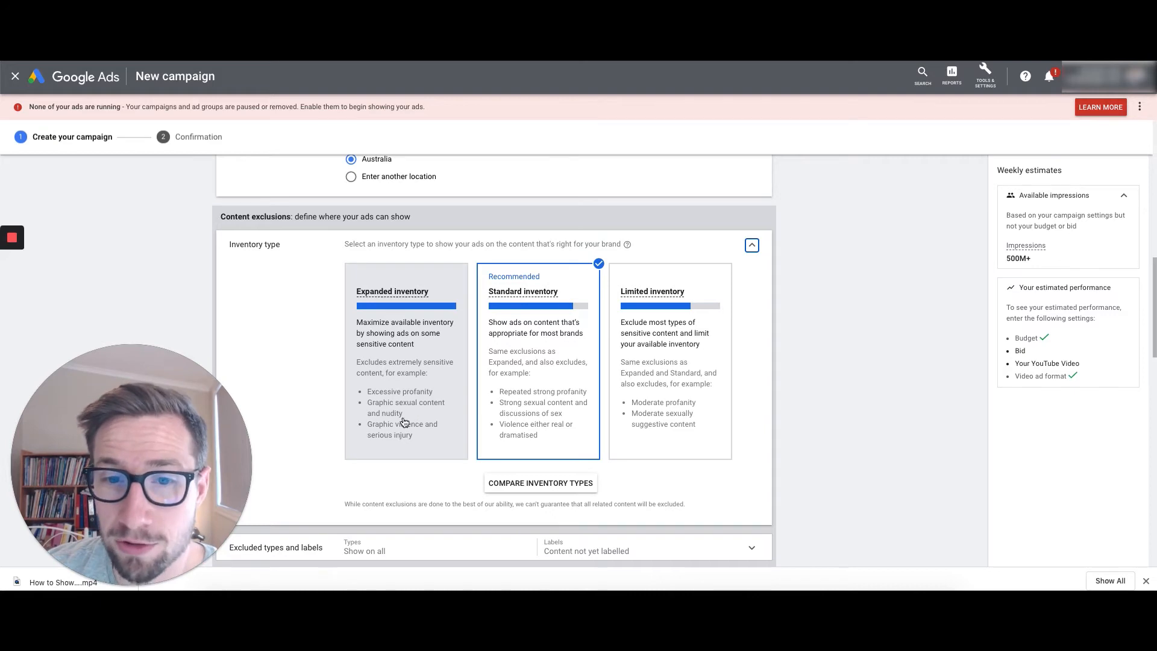
left_click(402, 377)
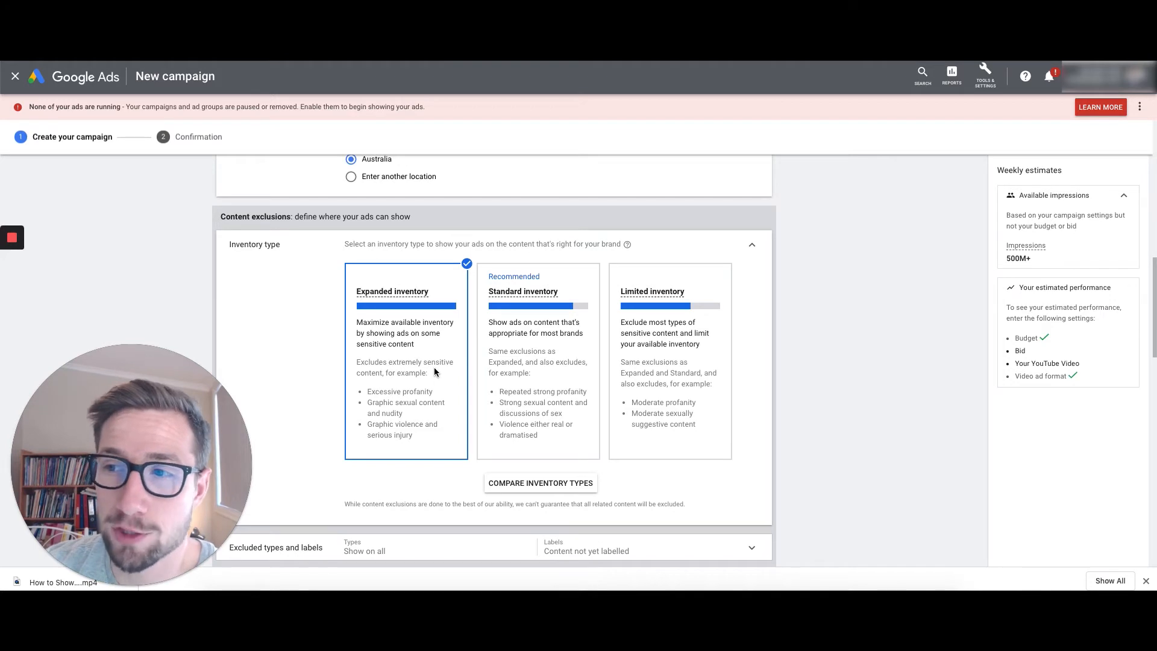
left_click(507, 366)
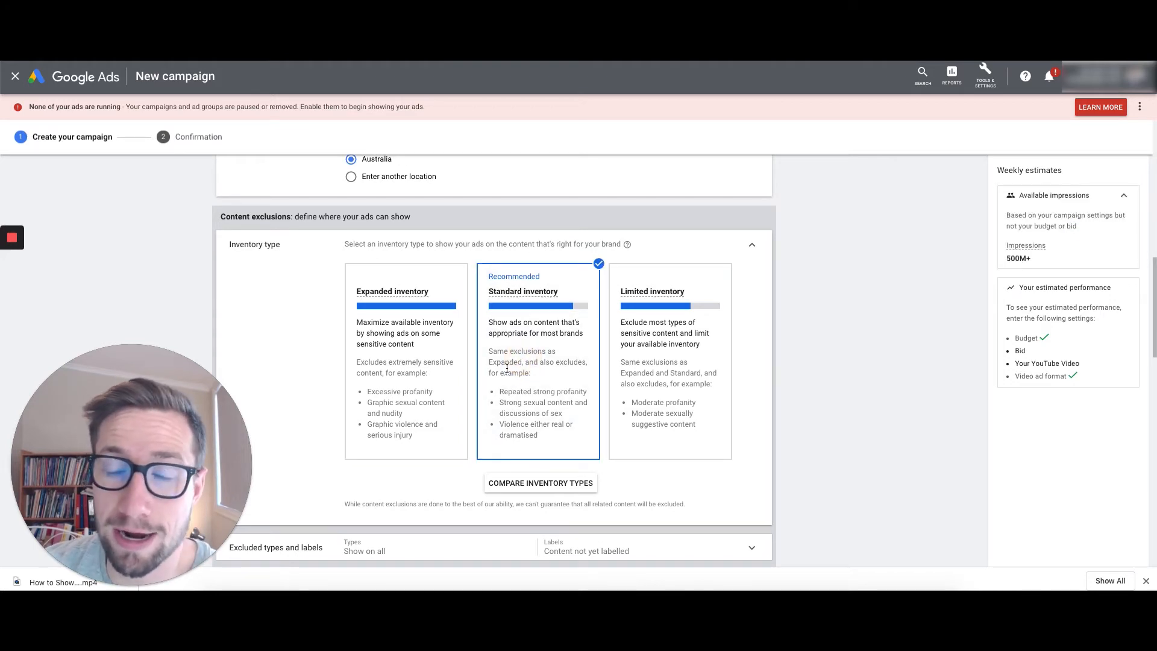
left_click(399, 362)
left_click(537, 360)
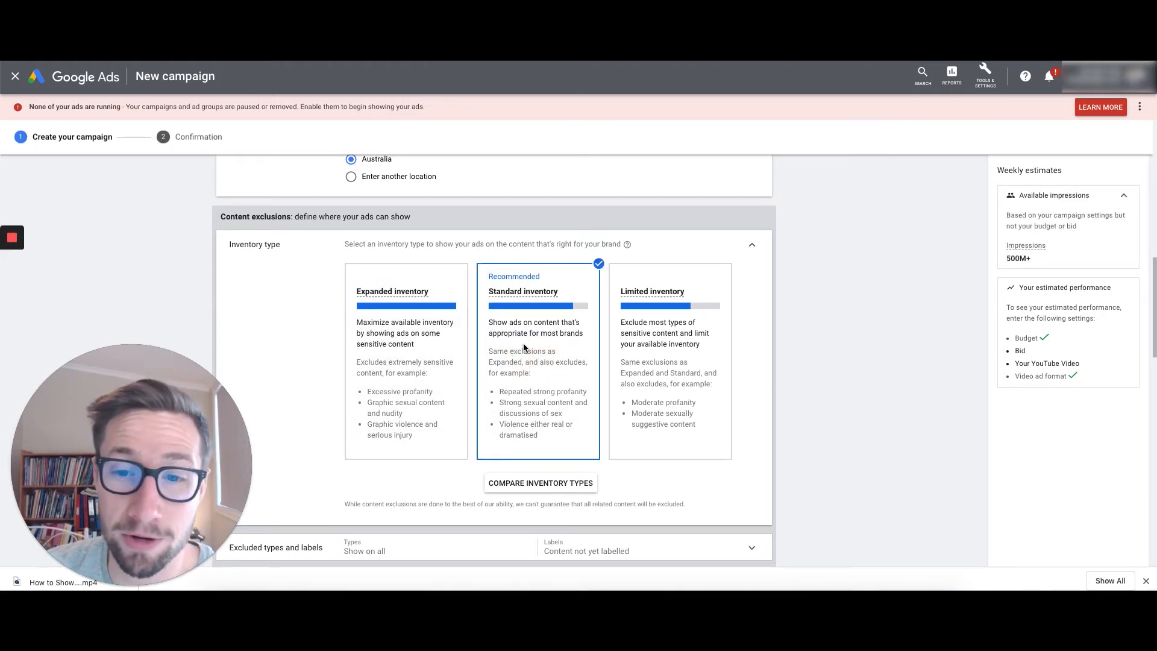
scroll(525, 348, "down", 1)
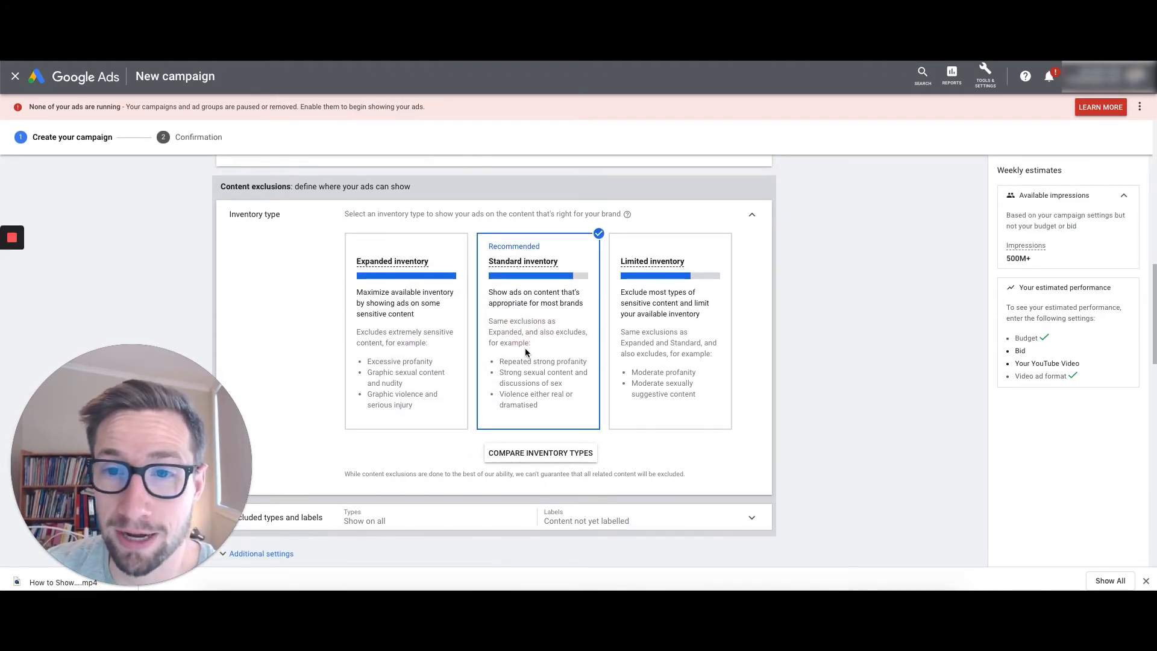
left_click(754, 216)
Step: Review the excluded content types and labels, and expand the campaign's additional settings
left_click(524, 240)
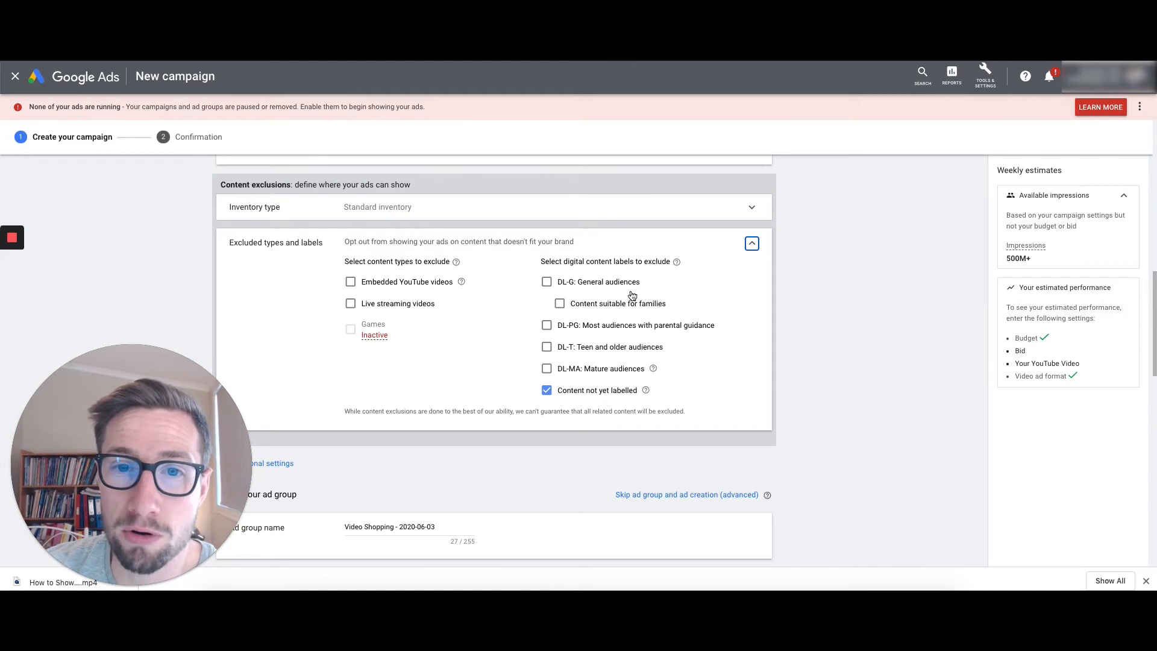
scroll(455, 327, "down", 2)
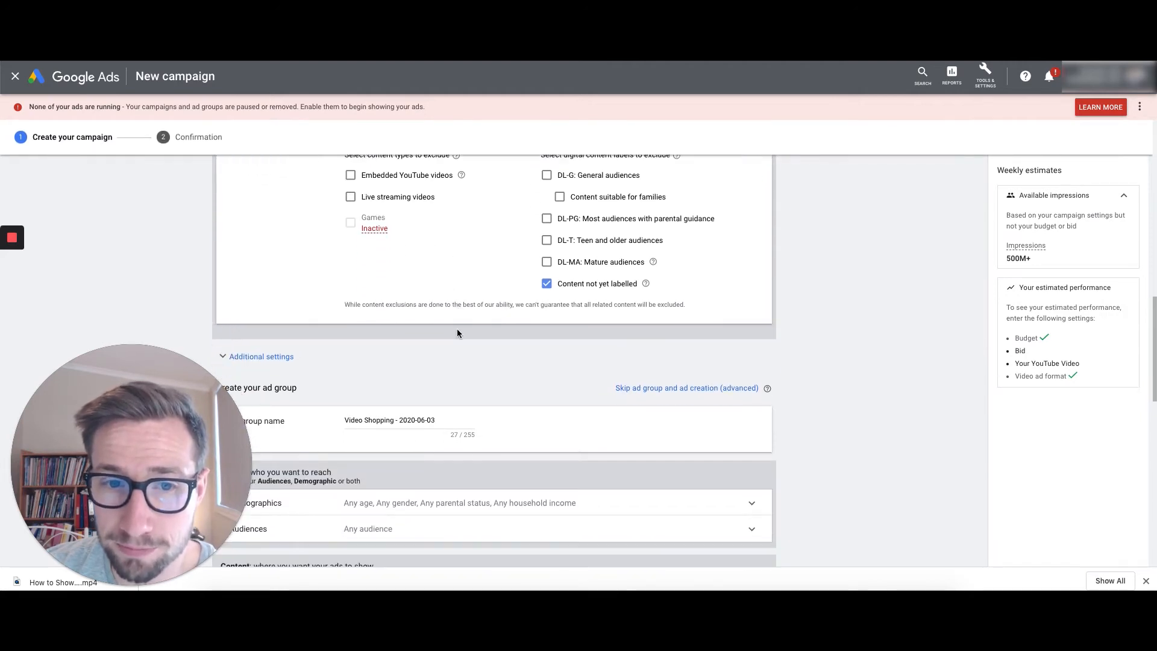
left_click(259, 356)
scroll(428, 352, "down", 1)
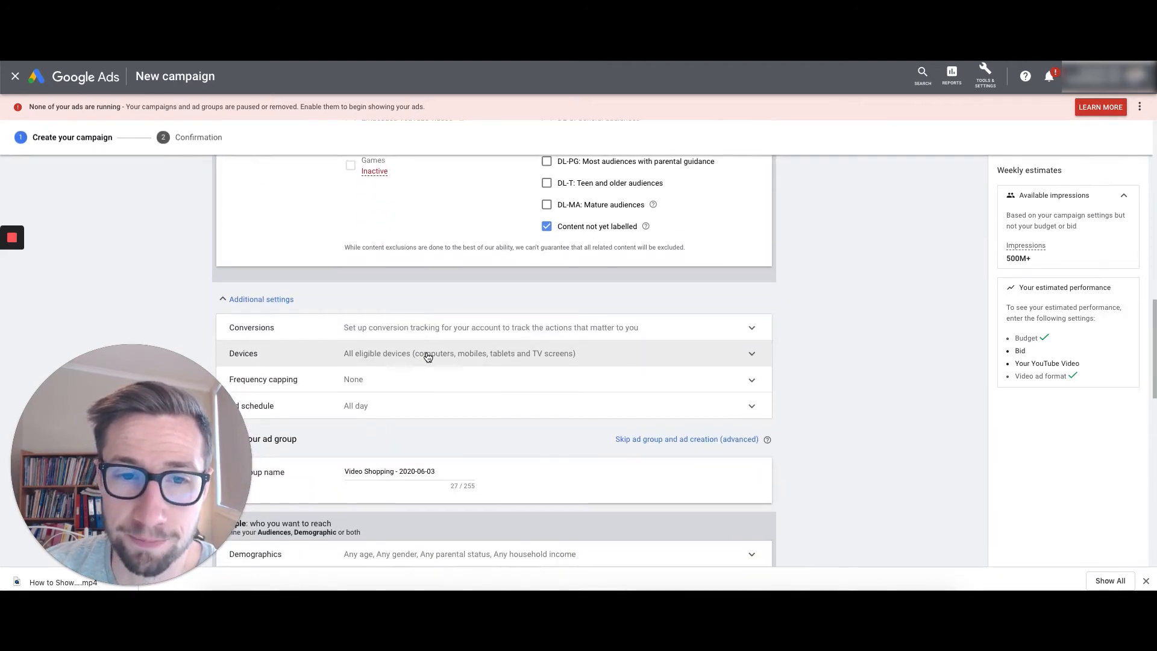
Step: Examine the Devices, Frequency capping and Ad schedule options in the additional settings
scroll(428, 357, "down", 1)
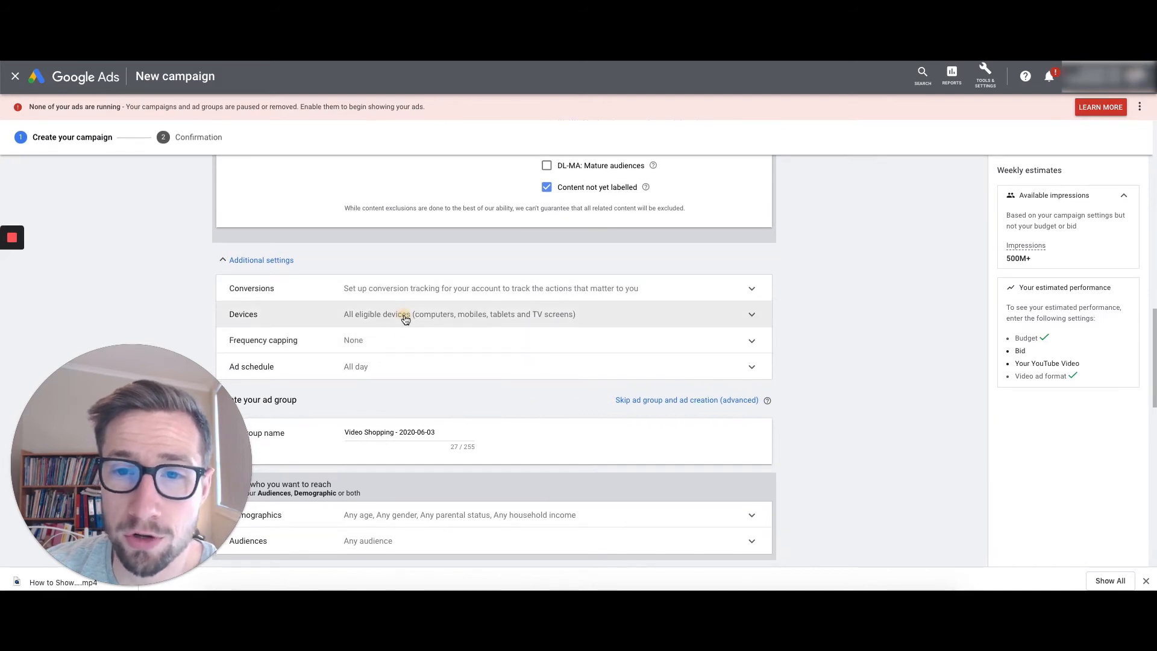
left_click(406, 316)
scroll(386, 366, "down", 1)
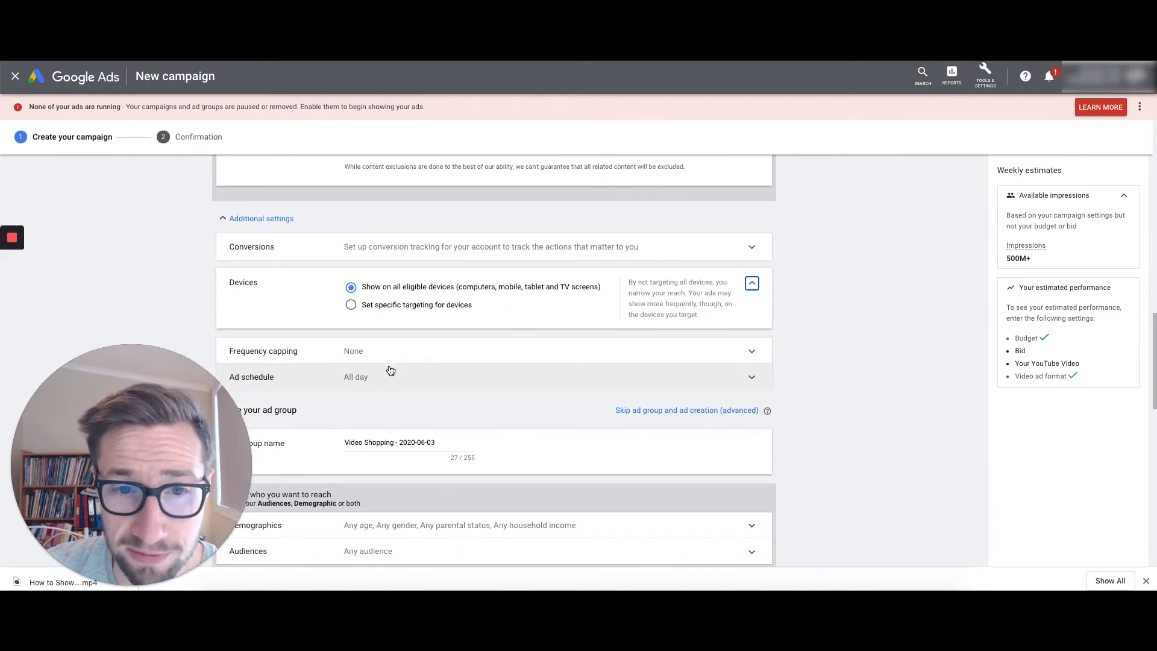
left_click(434, 359)
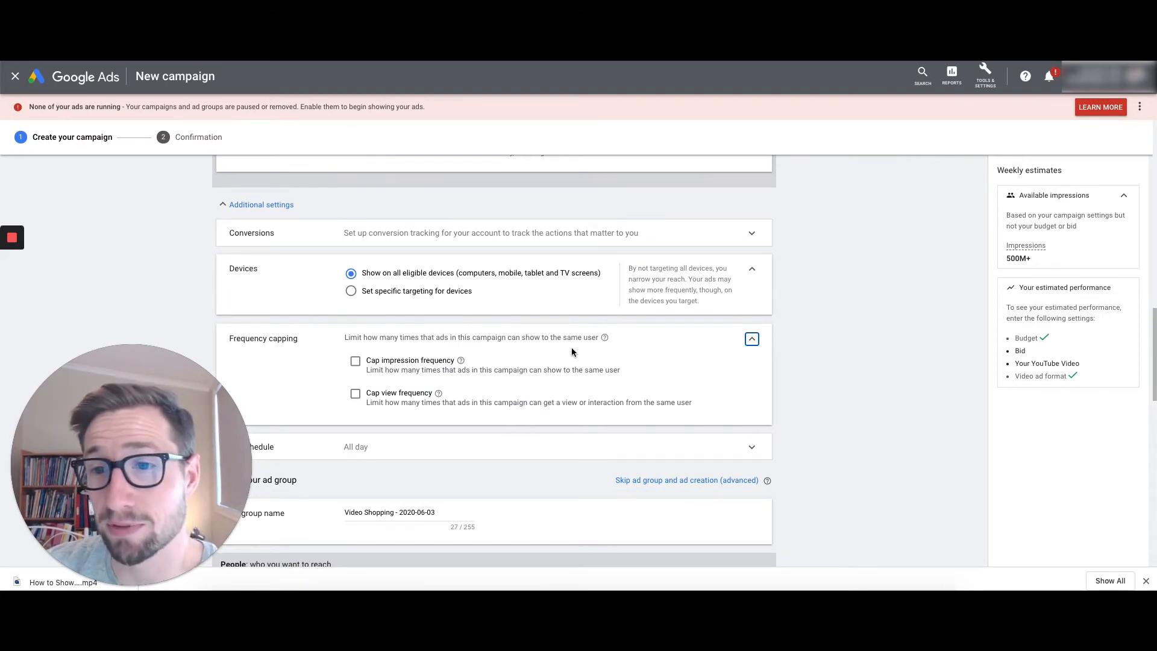
left_click(752, 339)
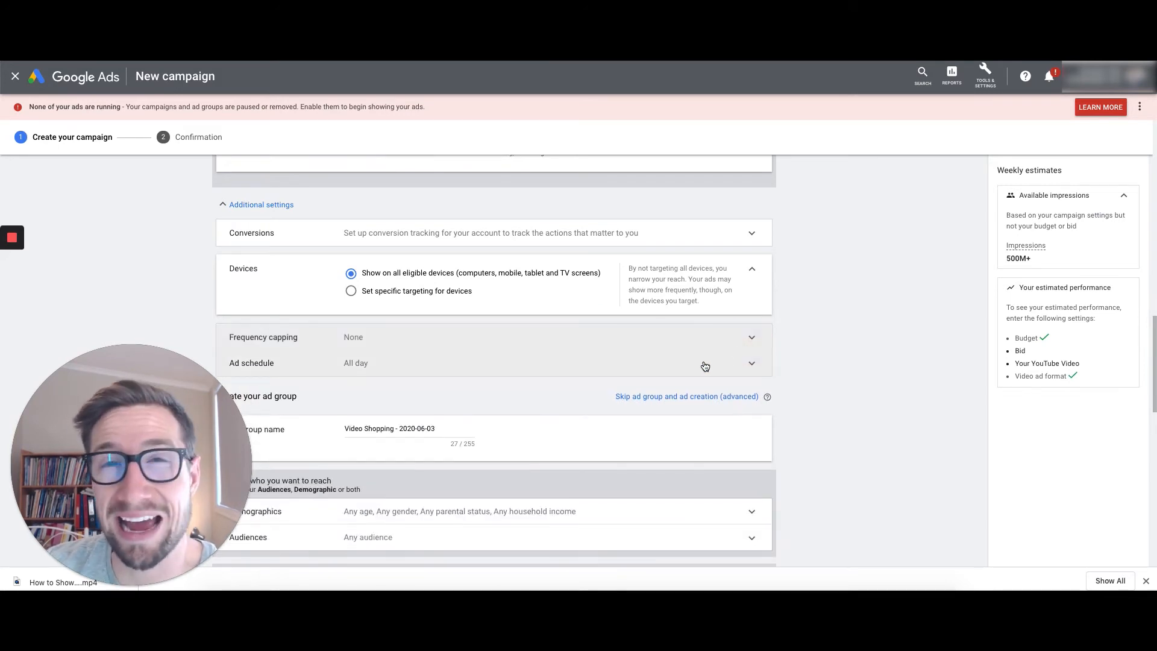
scroll(580, 352, "down", 1)
left_click(490, 323)
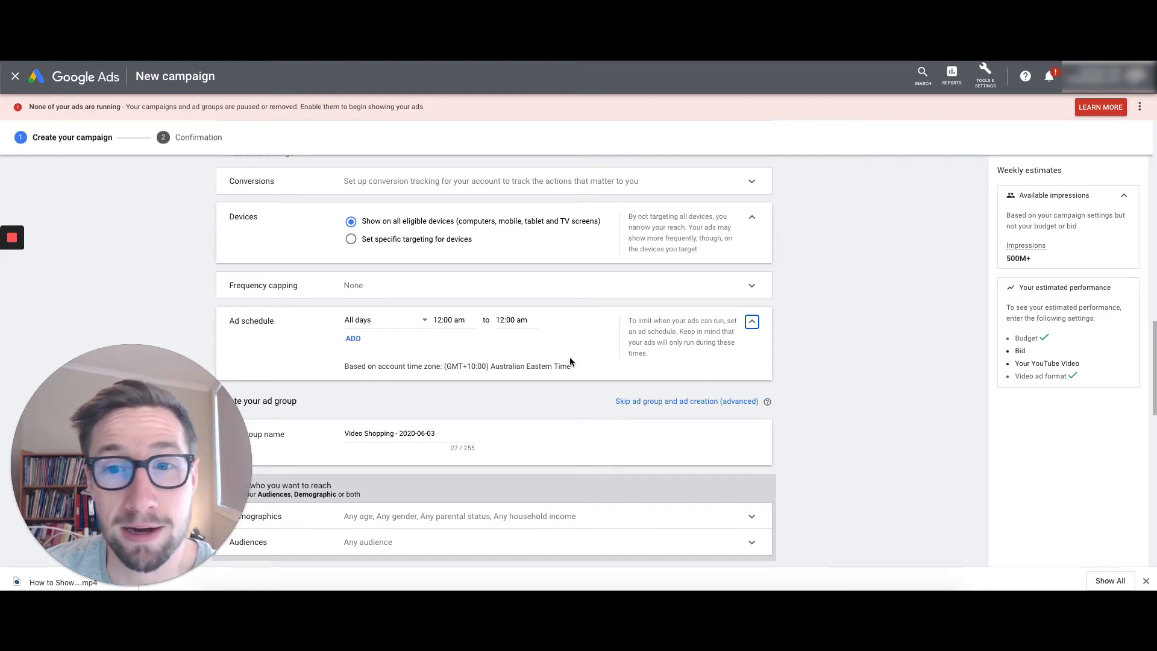
Step: Close the ad schedule settings and examine the ad group's Demographics targeting options
left_click(752, 324)
scroll(527, 336, "down", 2)
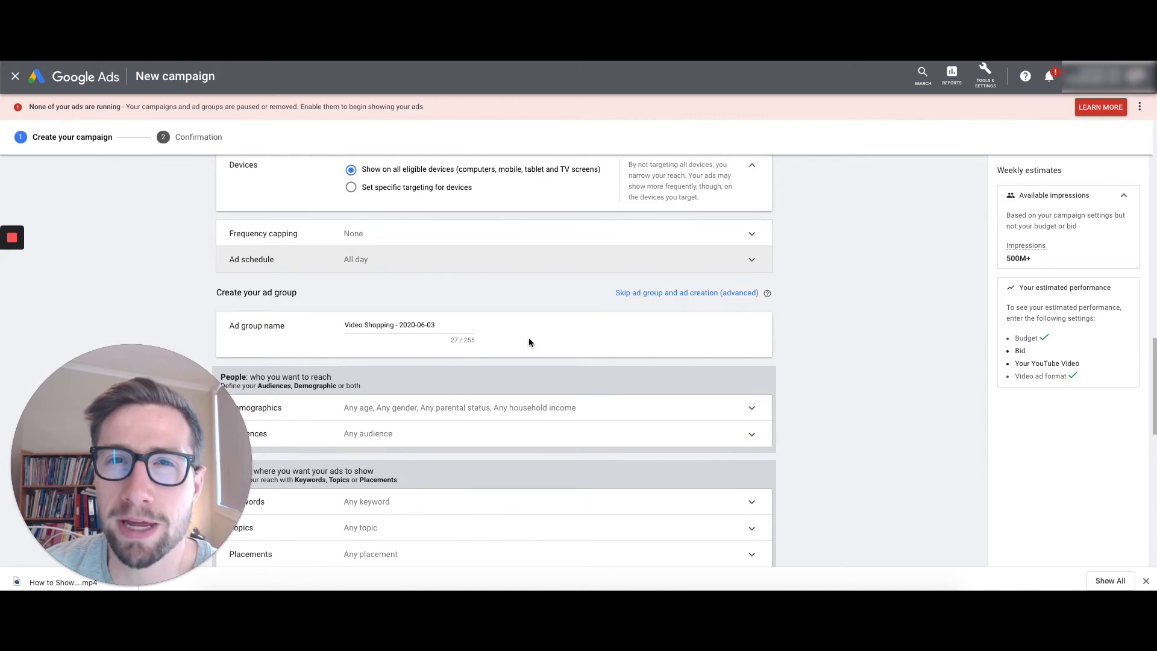
scroll(482, 325, "down", 4)
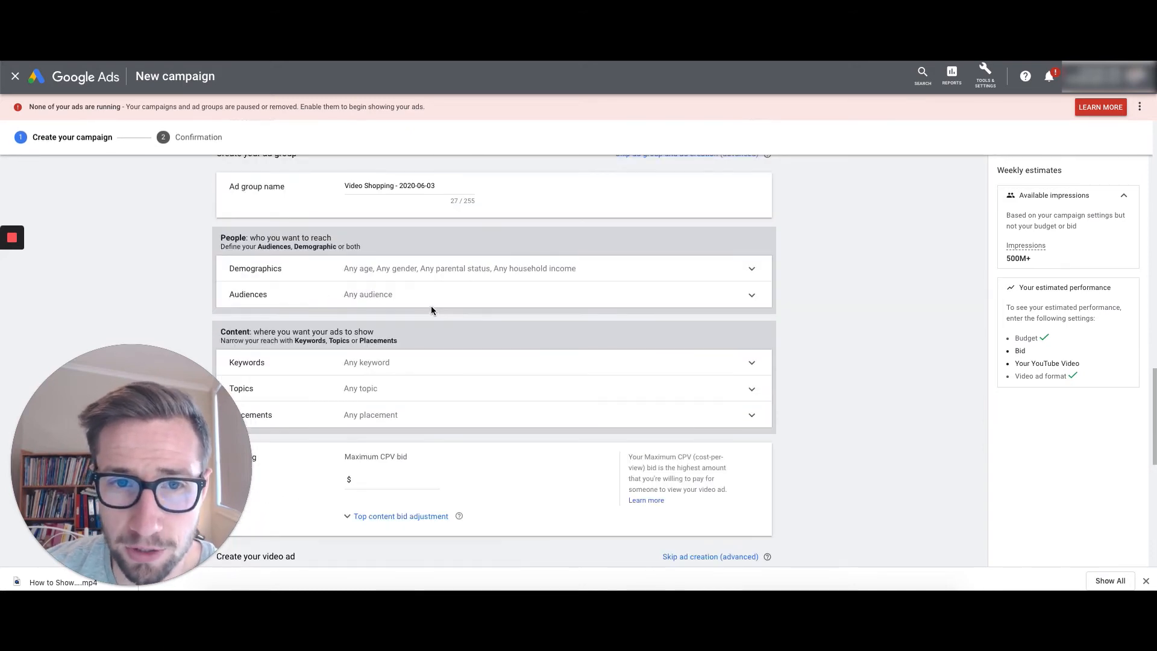
scroll(431, 306, "up", 2)
scroll(435, 314, "down", 2)
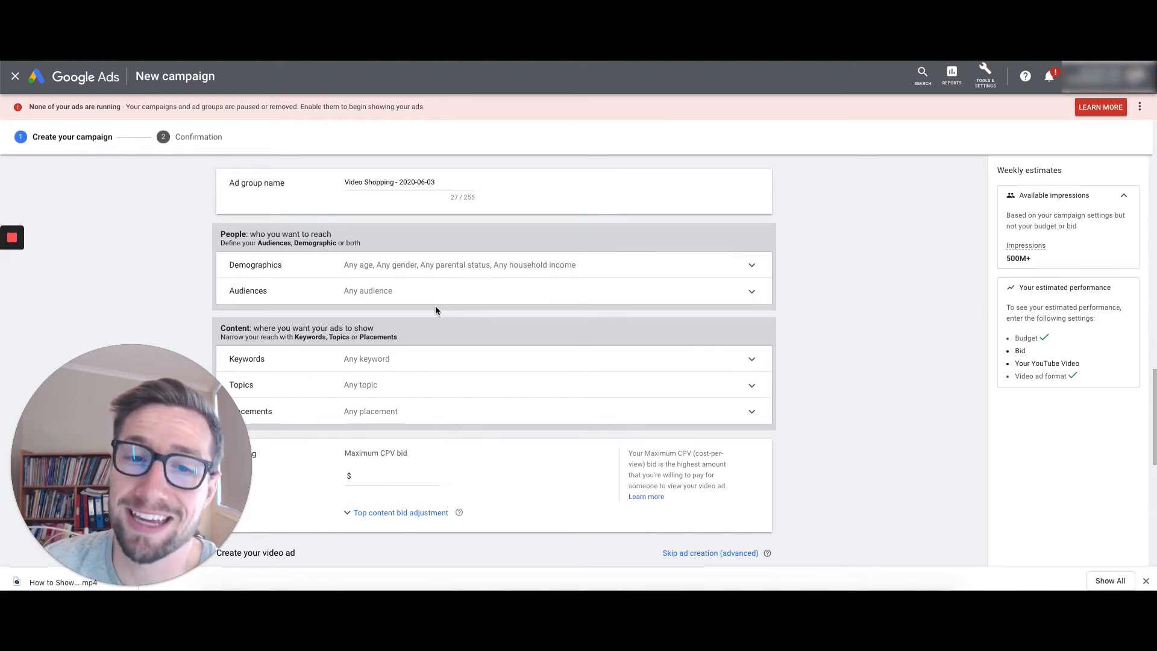
scroll(436, 305, "down", 1)
left_click(476, 251)
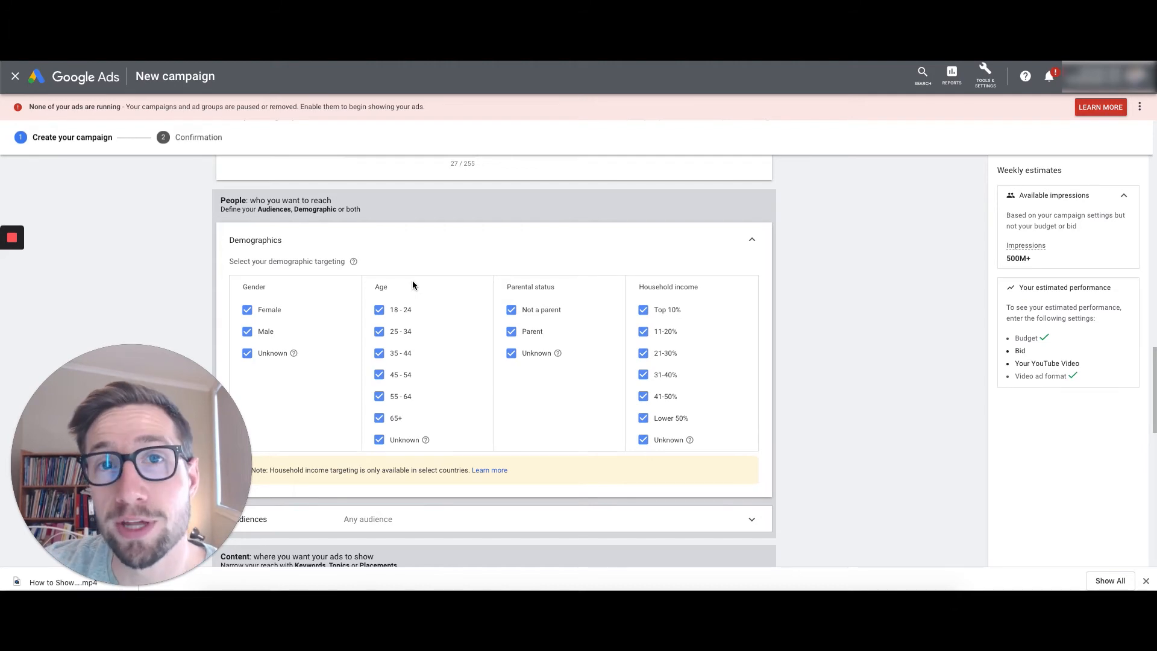
scroll(422, 283, "down", 3)
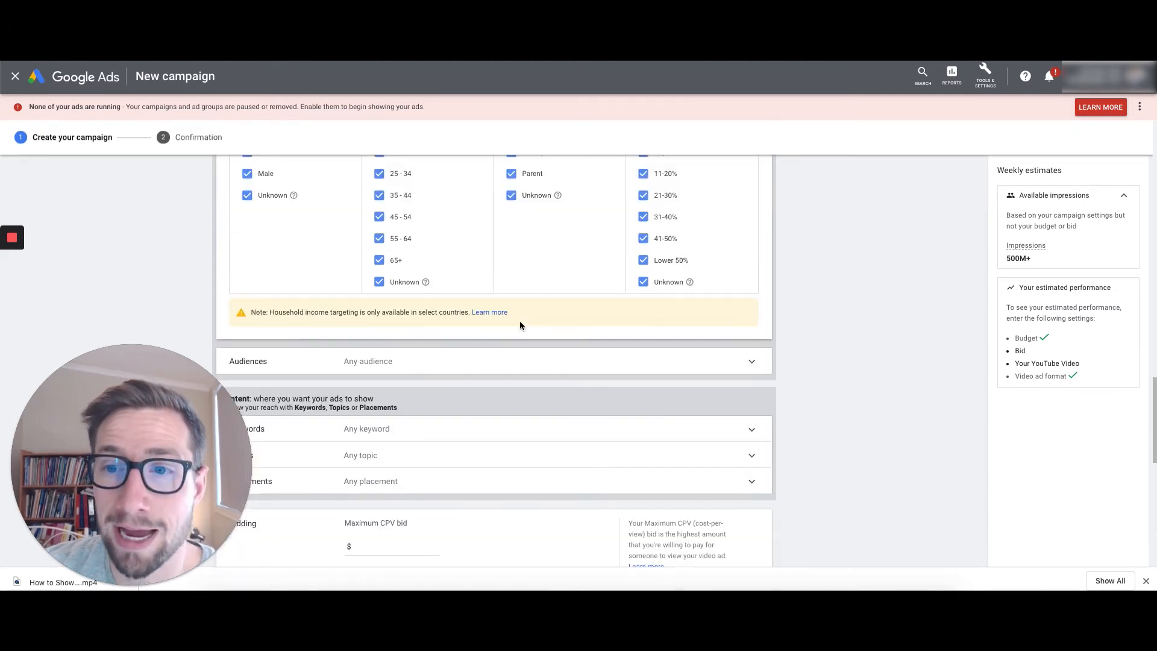
scroll(490, 360, "up", 2)
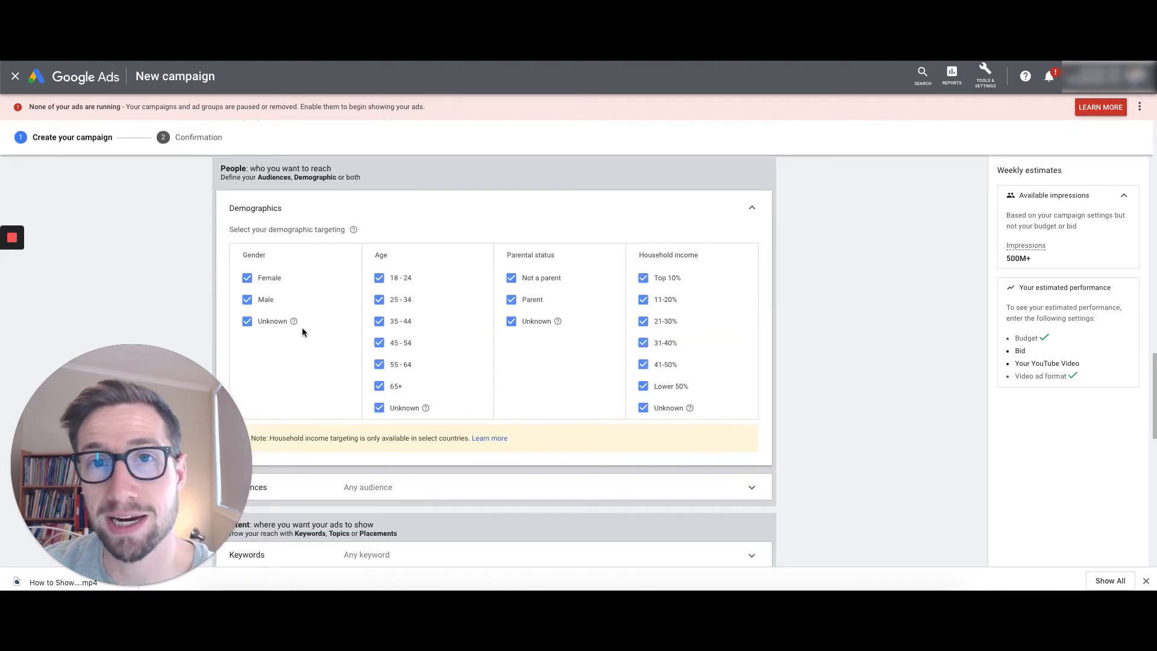
left_click(751, 208)
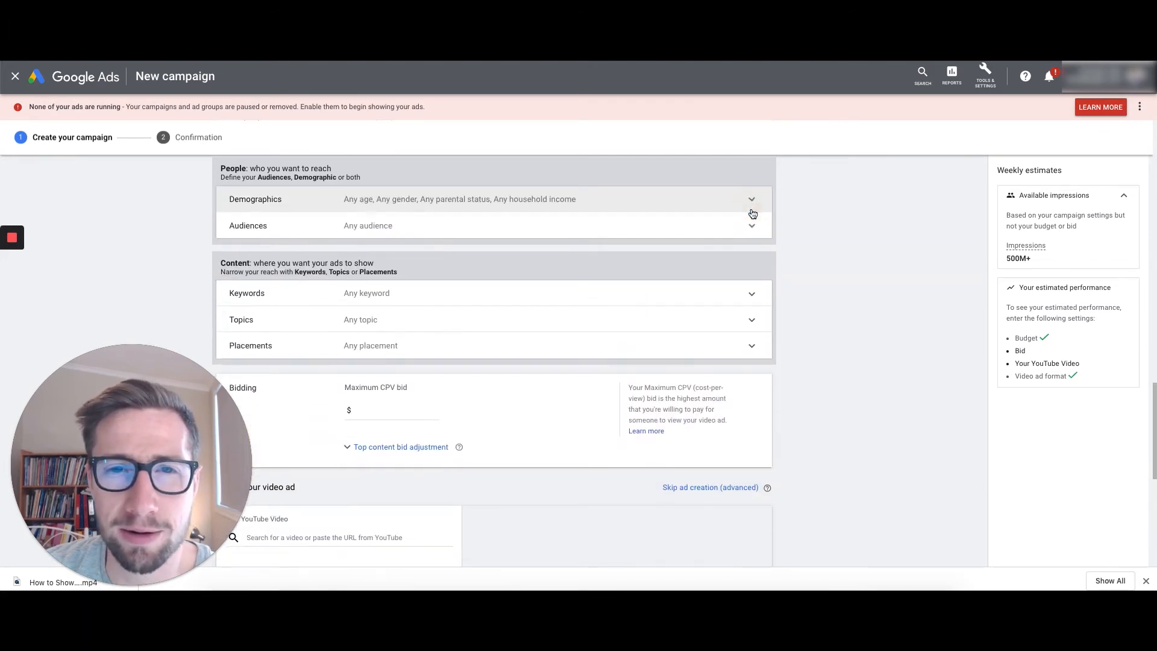
Step: Examine the ad group's Audiences options and the Keywords options for content targeting
left_click(686, 232)
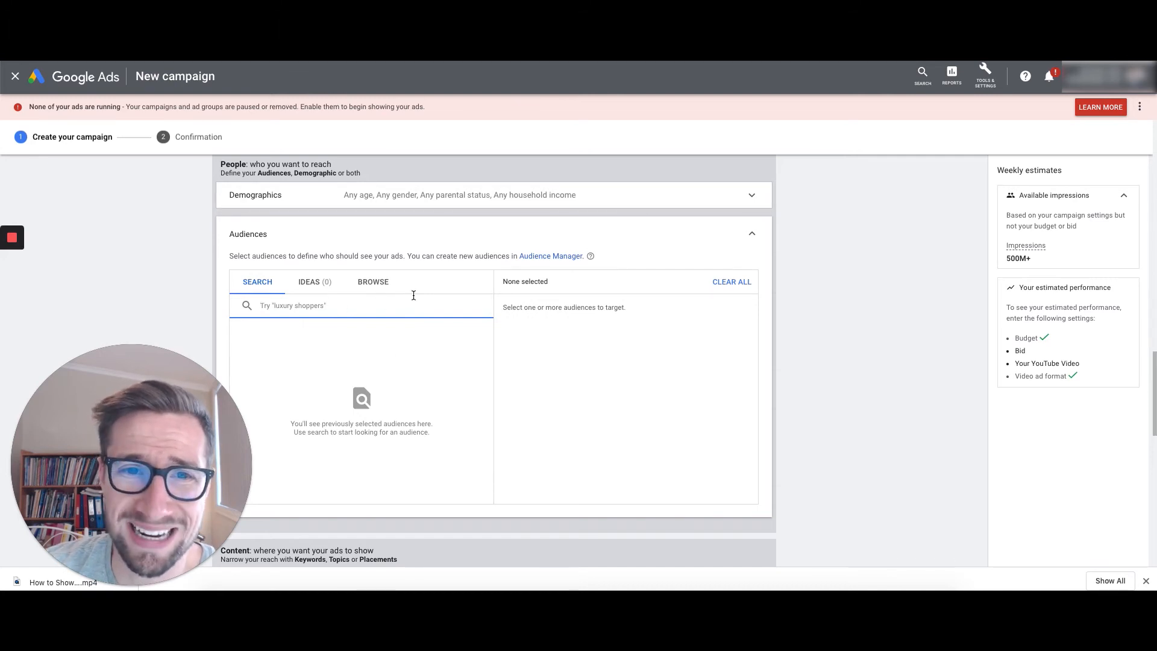
scroll(469, 287, "down", 4)
scroll(468, 287, "up", 4)
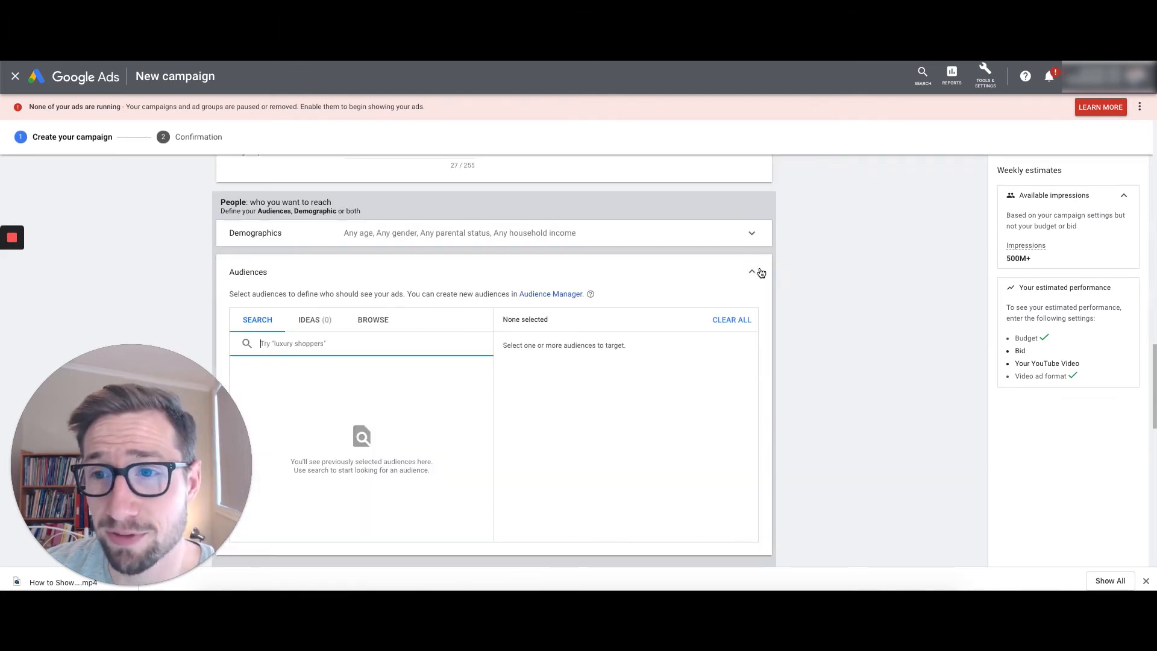
left_click(753, 272)
scroll(757, 269, "down", 2)
left_click(416, 280)
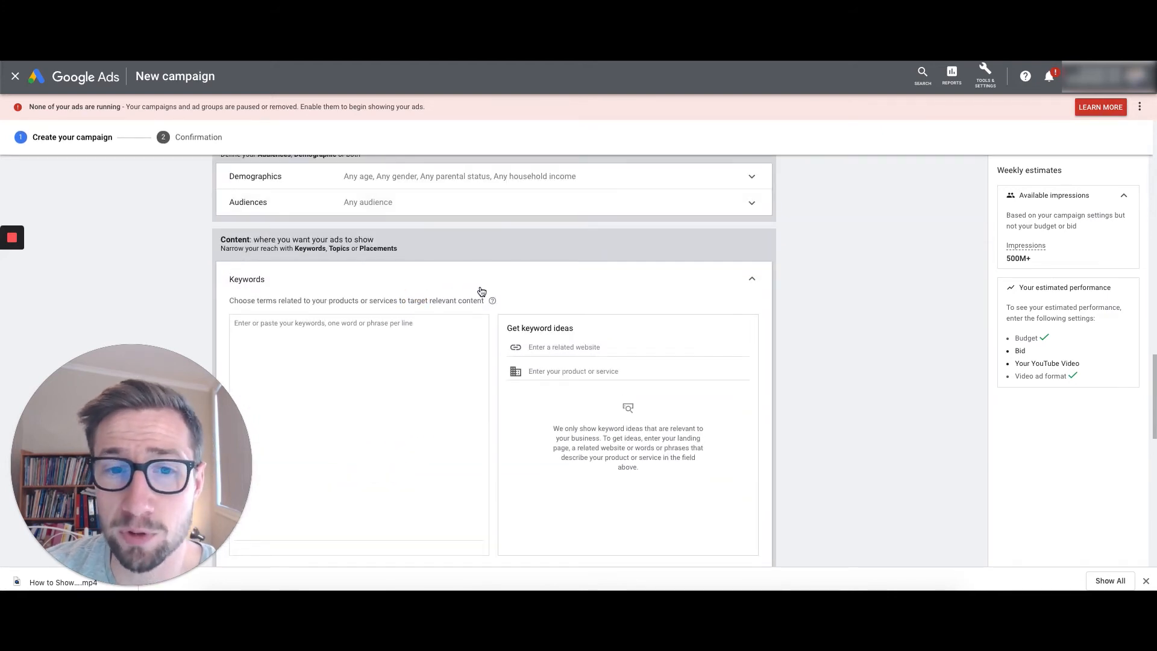
left_click(390, 329)
left_click(752, 282)
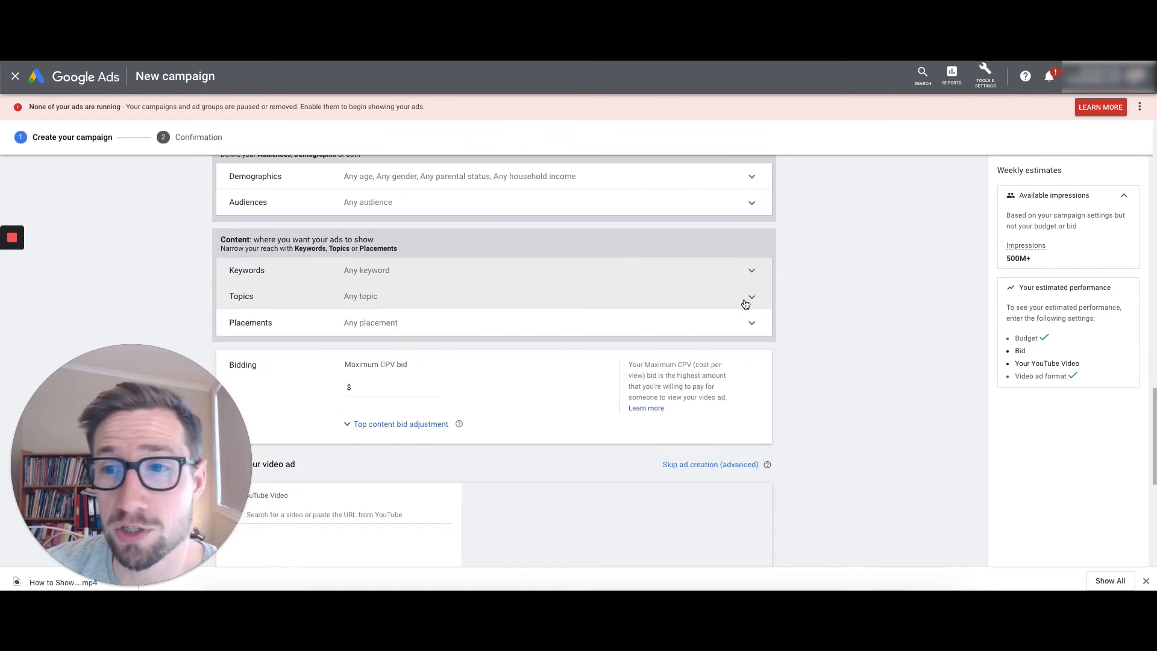
Step: Examine the Topics available for content targeting, including the subtopics under Books & Literature
left_click(749, 303)
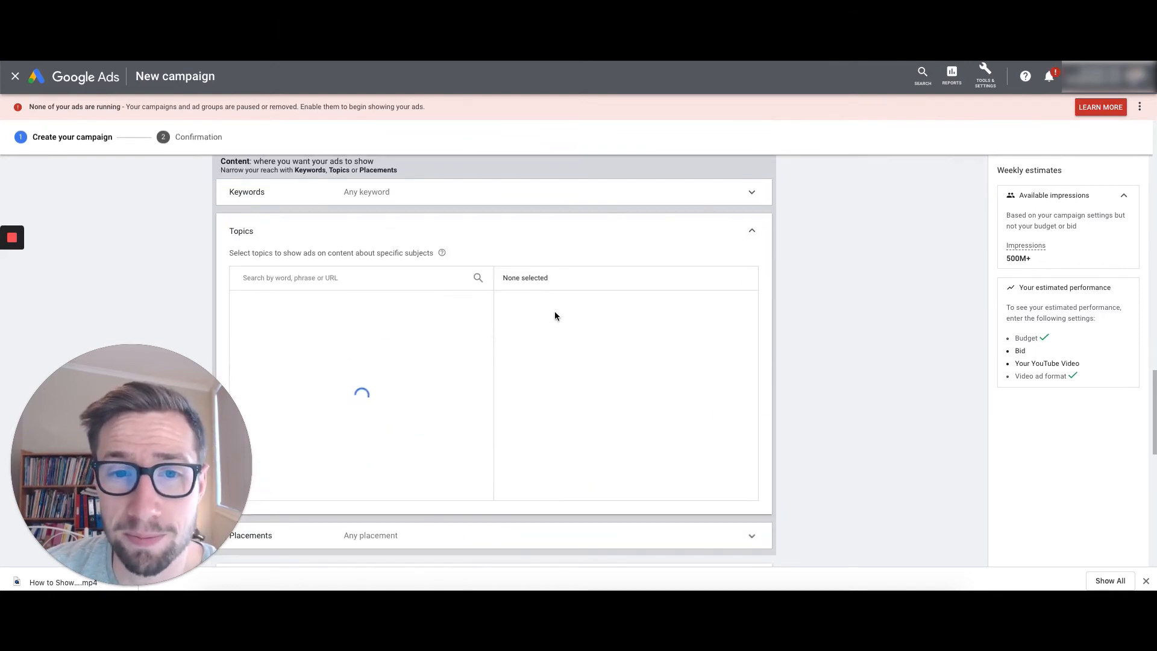
scroll(458, 338, "down", 1)
scroll(445, 343, "up", 3)
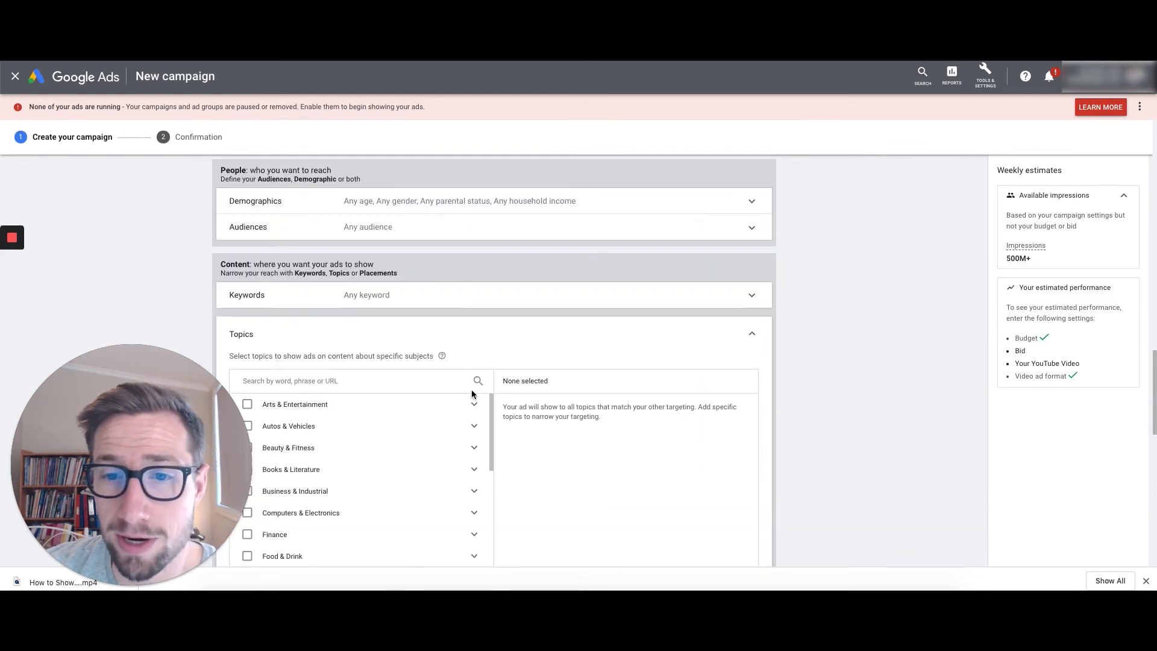
scroll(472, 389, "down", 3)
scroll(529, 367, "down", 1)
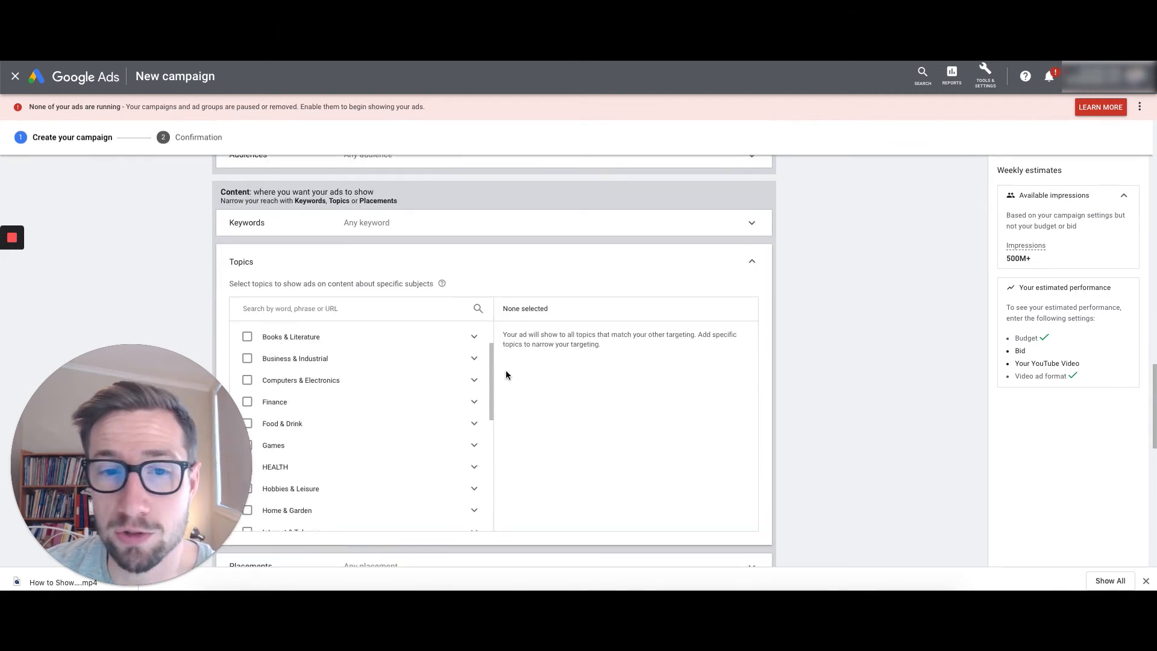
scroll(481, 362, "up", 1)
left_click(474, 350)
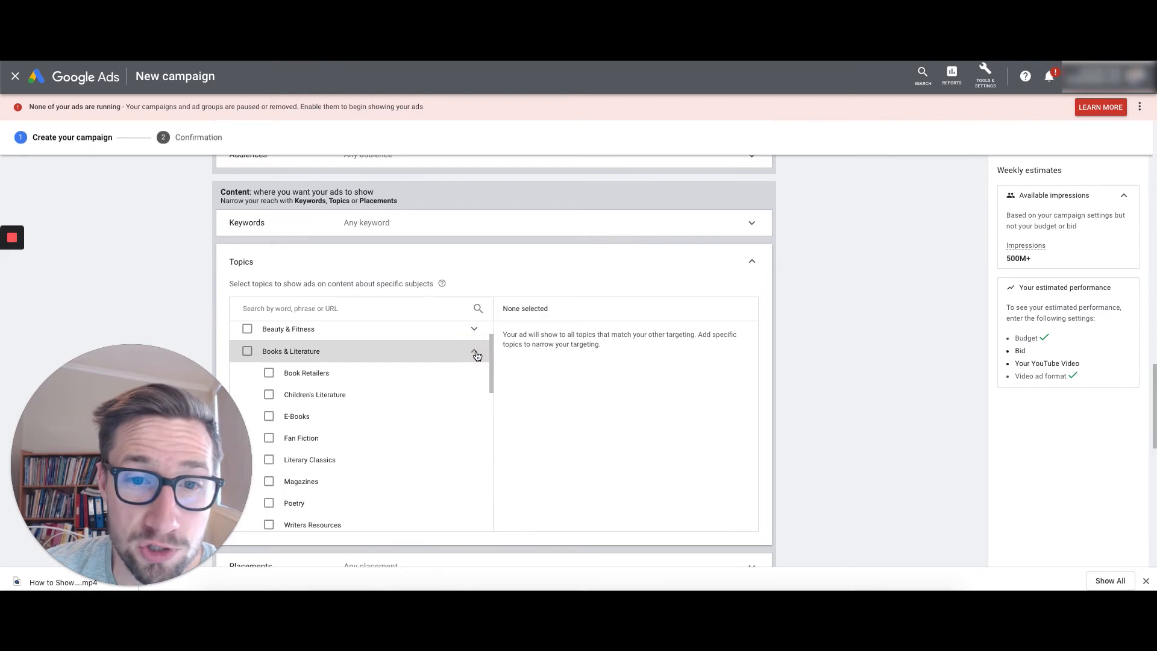
scroll(441, 386, "down", 1)
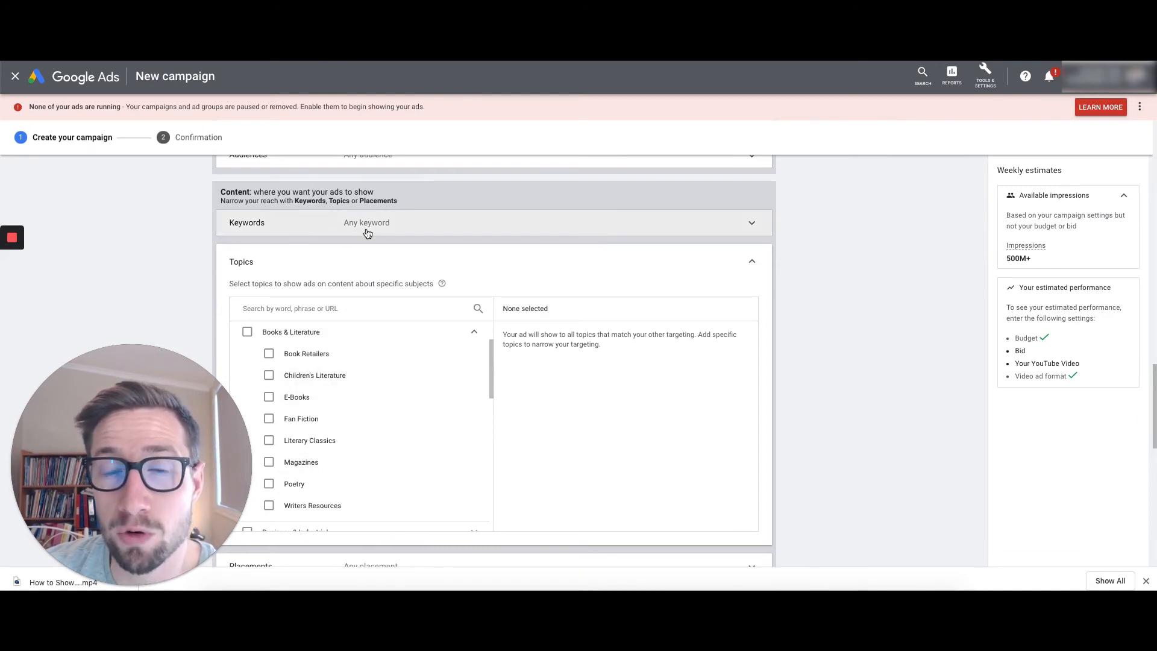
scroll(431, 251, "down", 6)
scroll(488, 298, "up", 8)
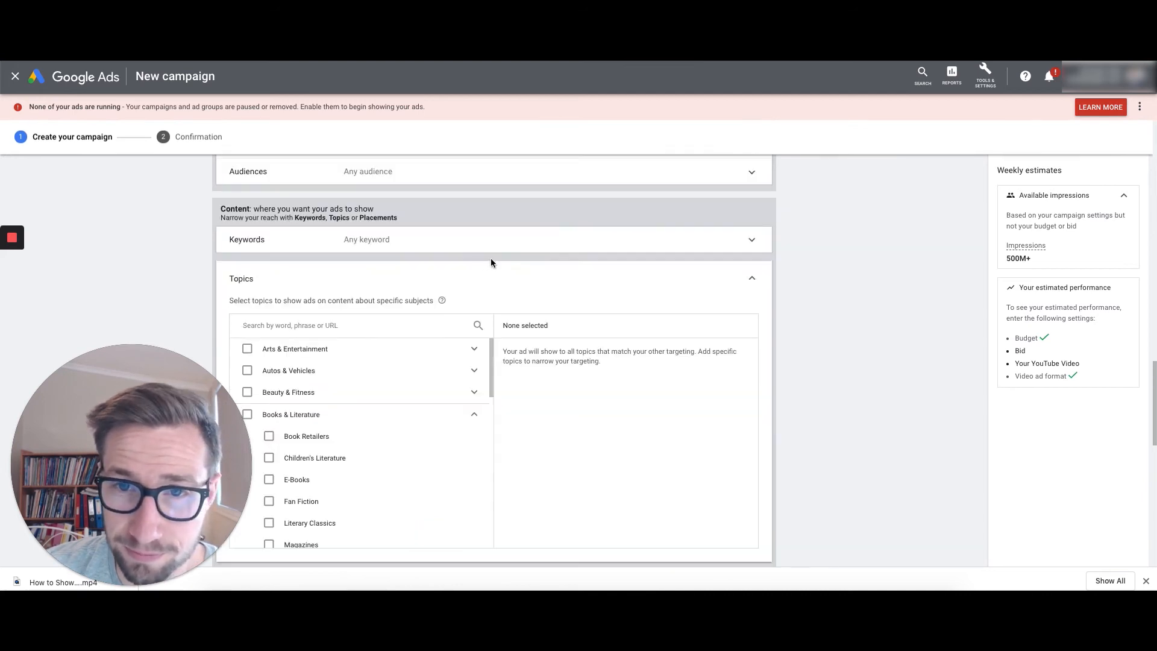
scroll(543, 277, "down", 1)
left_click(748, 270)
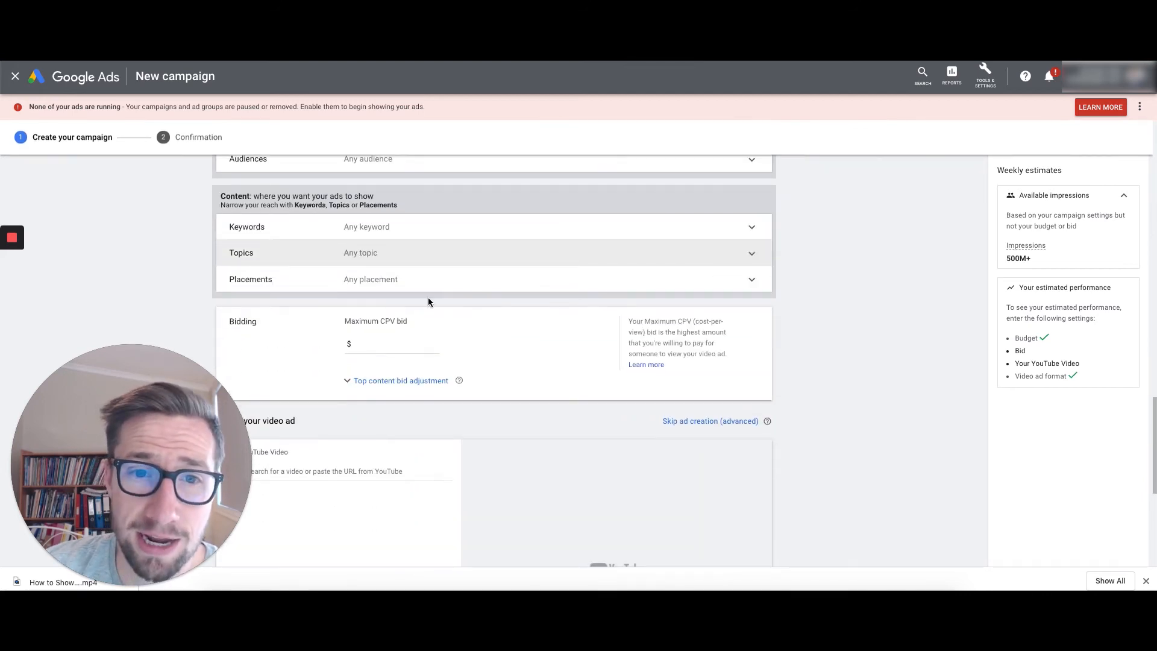
Step: Examine the Placements targeting categories, such as YouTube channels, YouTube videos and Apps
left_click(443, 278)
scroll(479, 304, "down", 2)
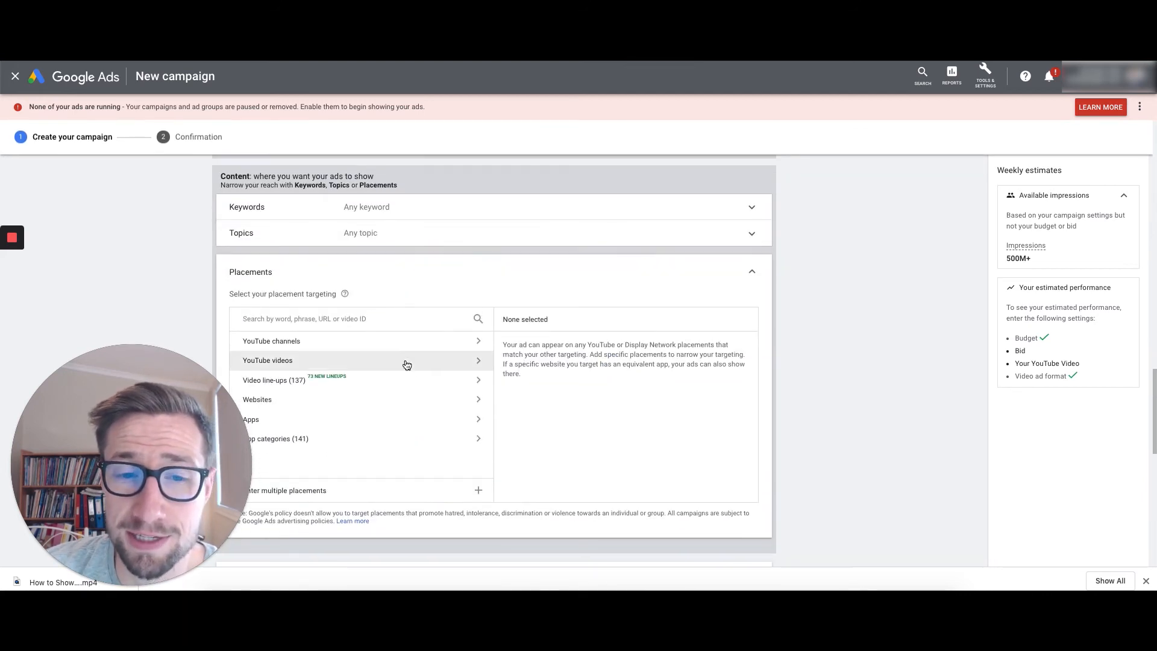
scroll(389, 380, "down", 2)
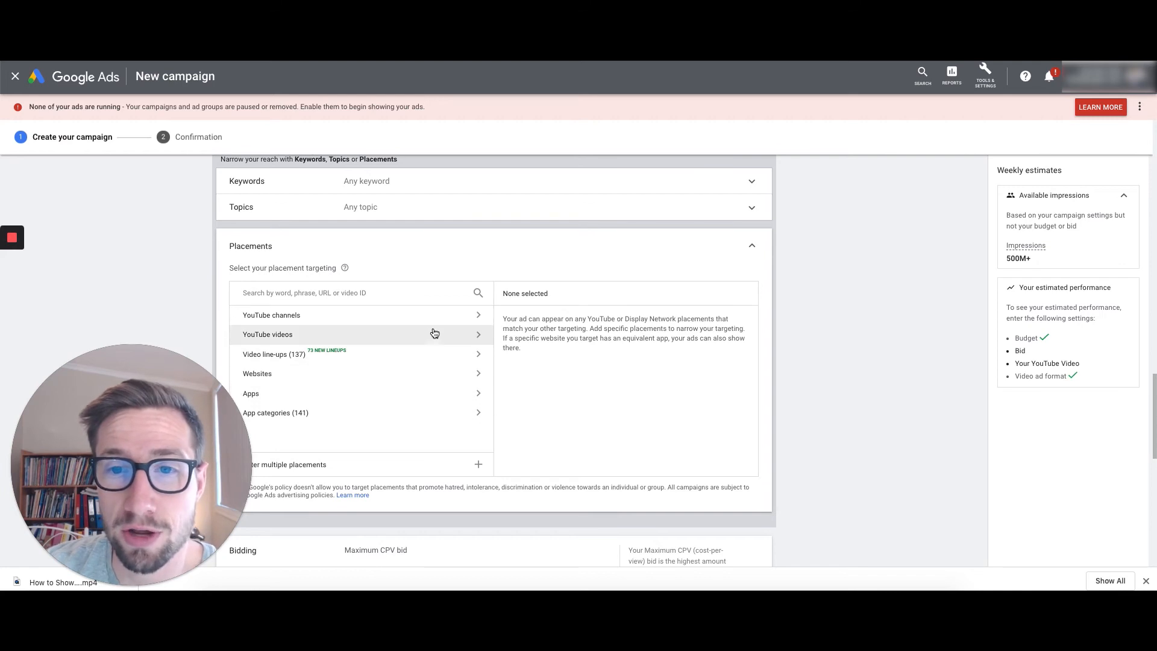
left_click(454, 316)
left_click(247, 318)
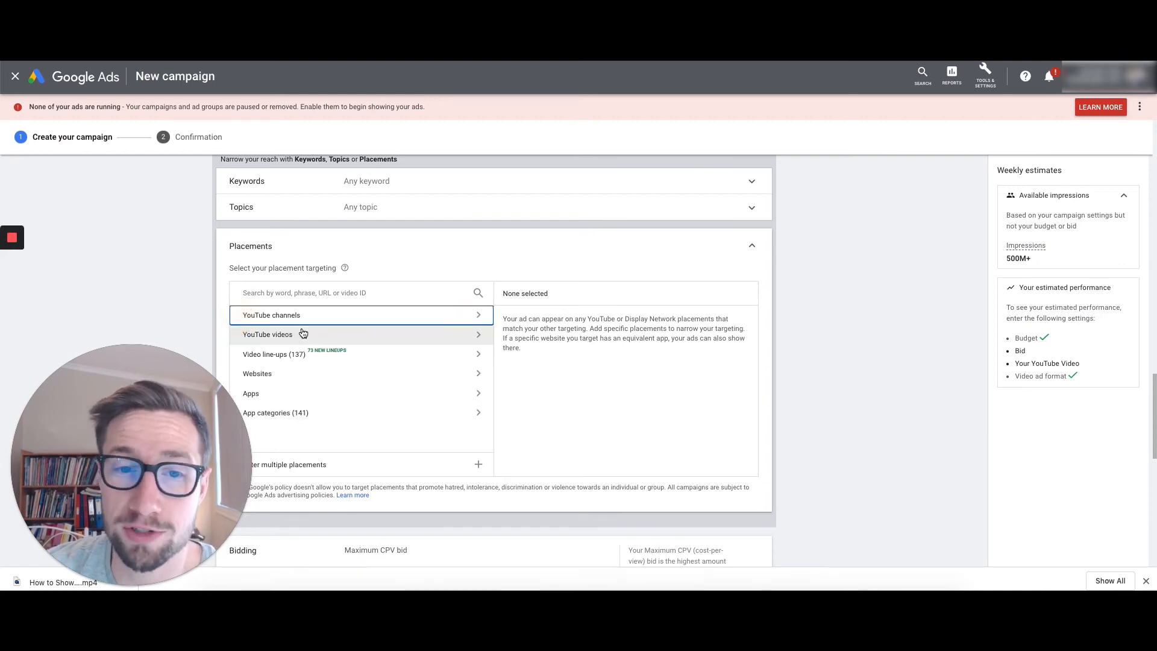
left_click(336, 335)
left_click(247, 316)
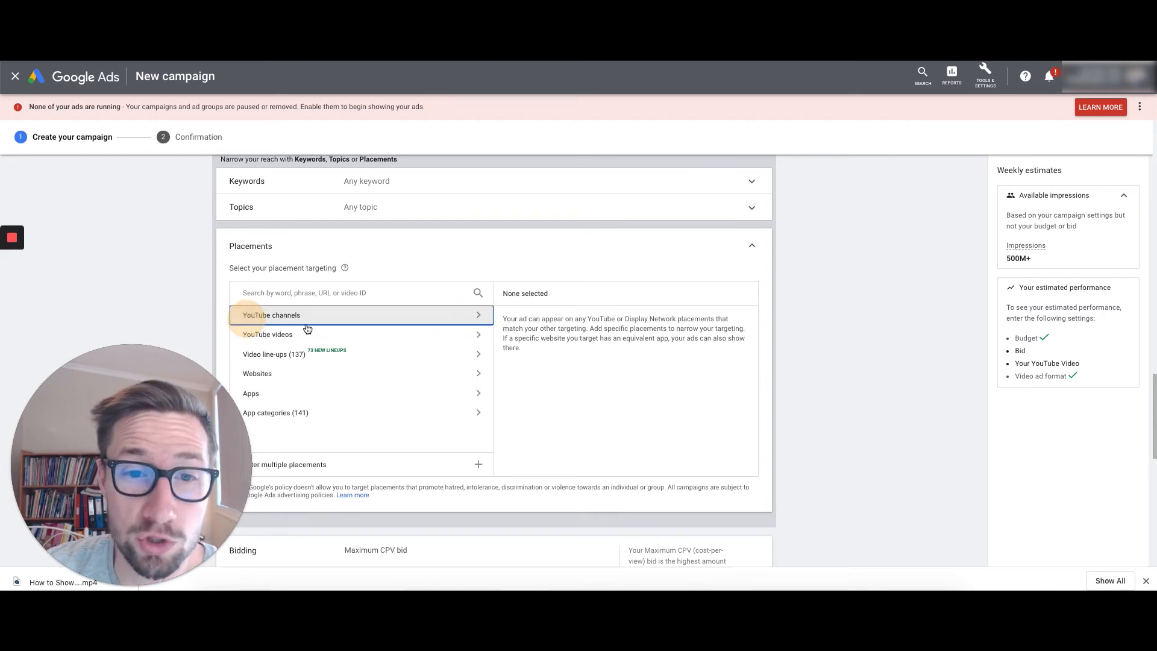
scroll(408, 350, "down", 2)
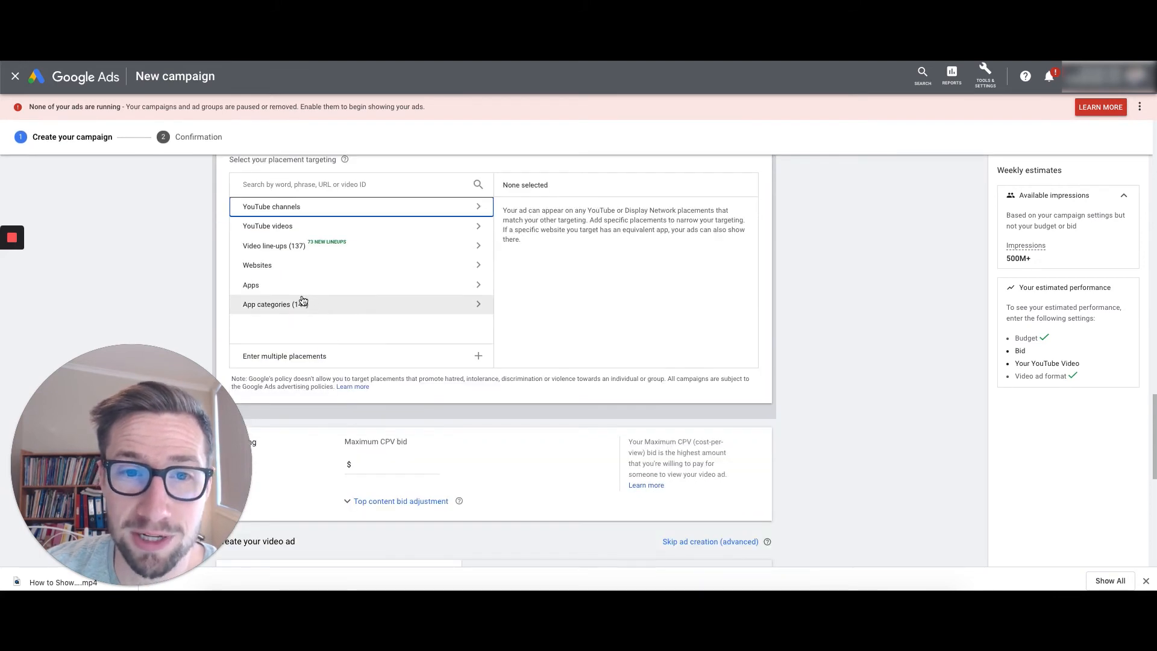
left_click(314, 287)
left_click(248, 209)
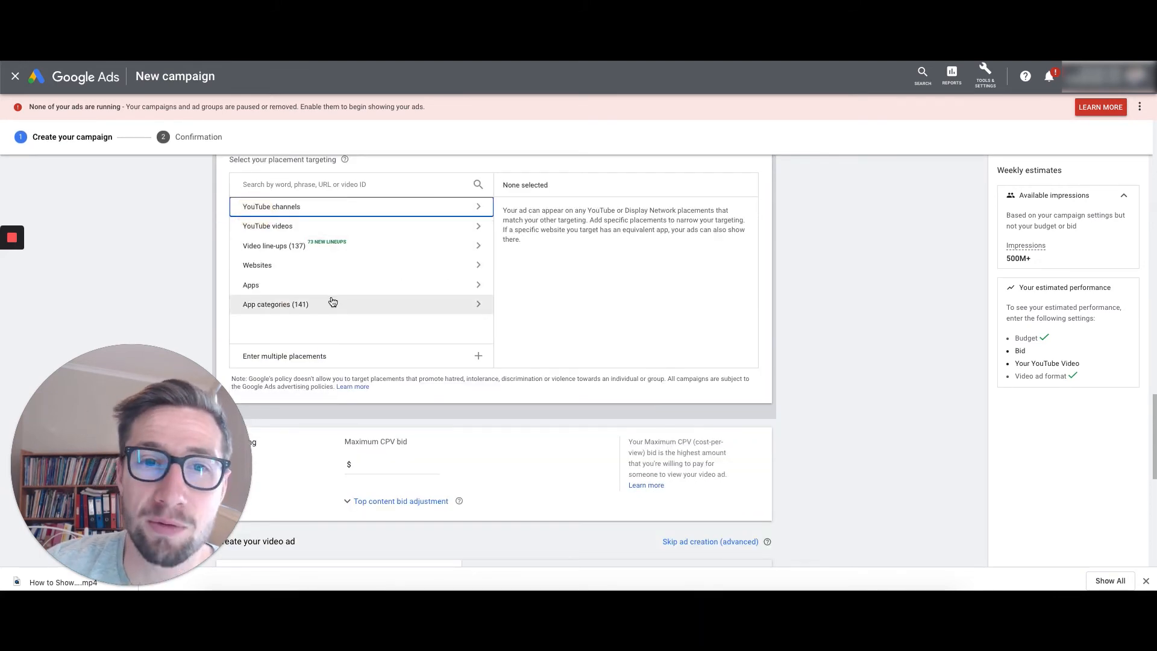
scroll(356, 308, "up", 2)
left_click(751, 271)
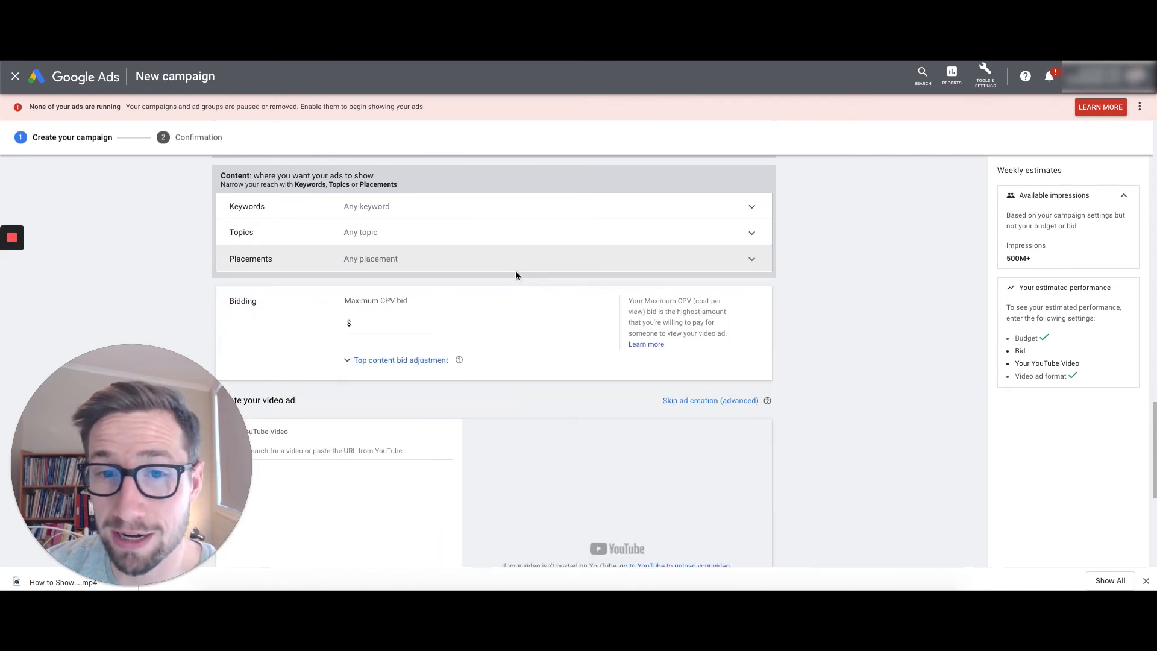
Step: Set the ad group's maximum CPV bid to $0.05
scroll(512, 277, "down", 1)
left_click_drag(352, 283, 424, 283)
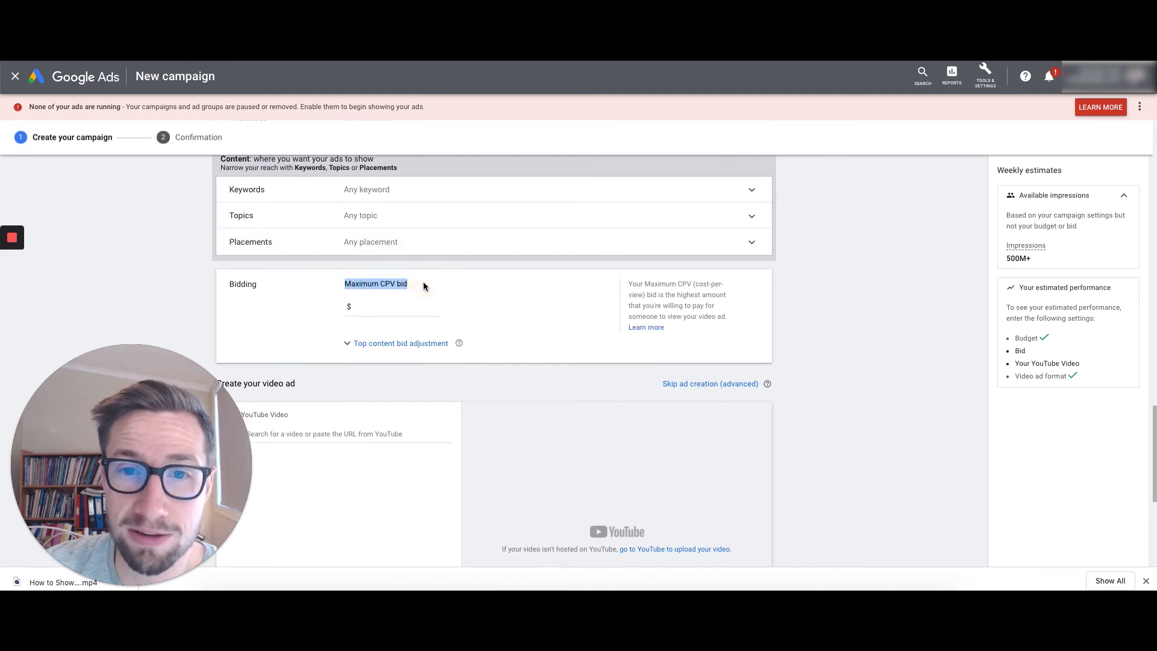
left_click(397, 314)
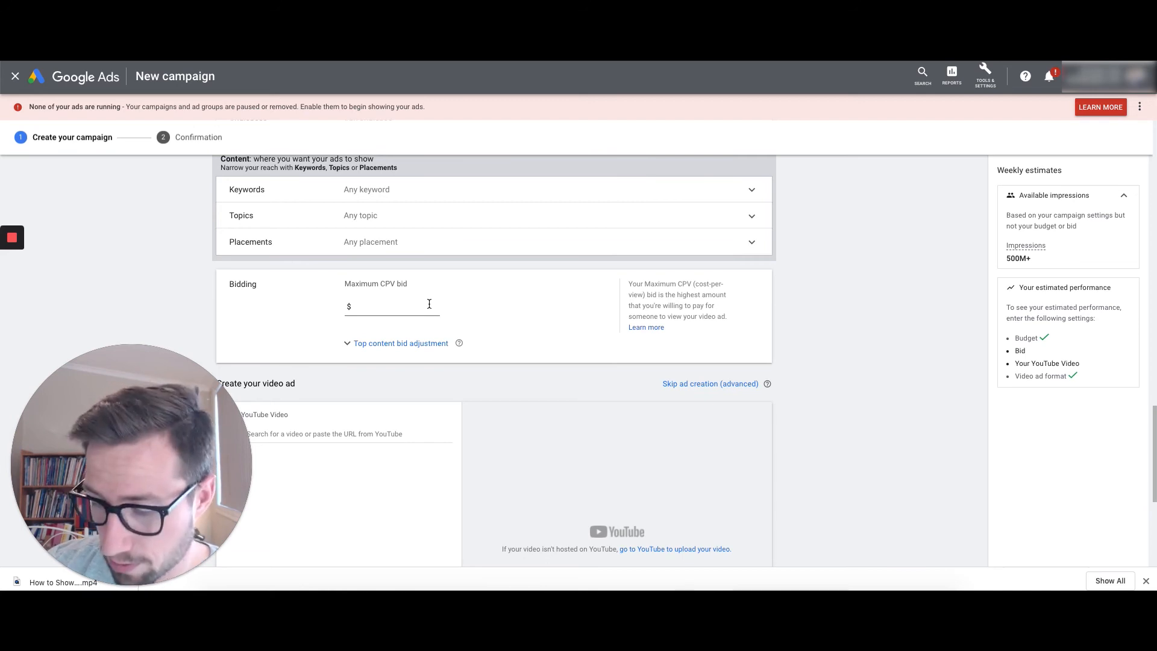
type("0.00")
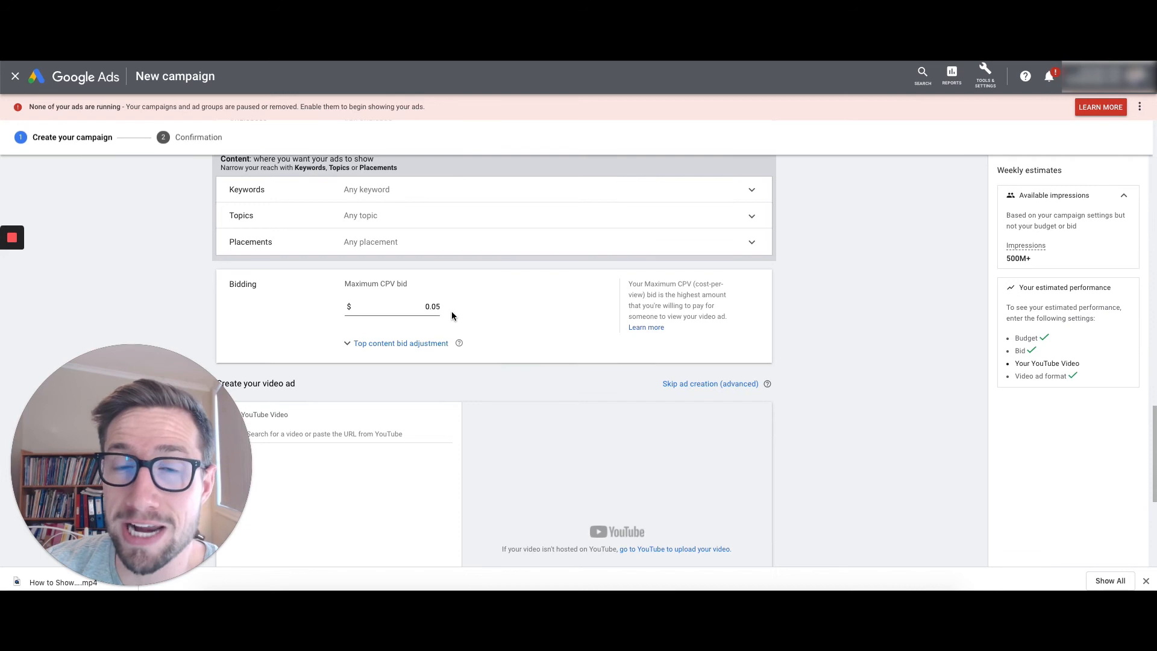
Step: Examine the video ad creation section, including the YouTube video search field and the option to create the campaign
scroll(473, 306, "down", 1)
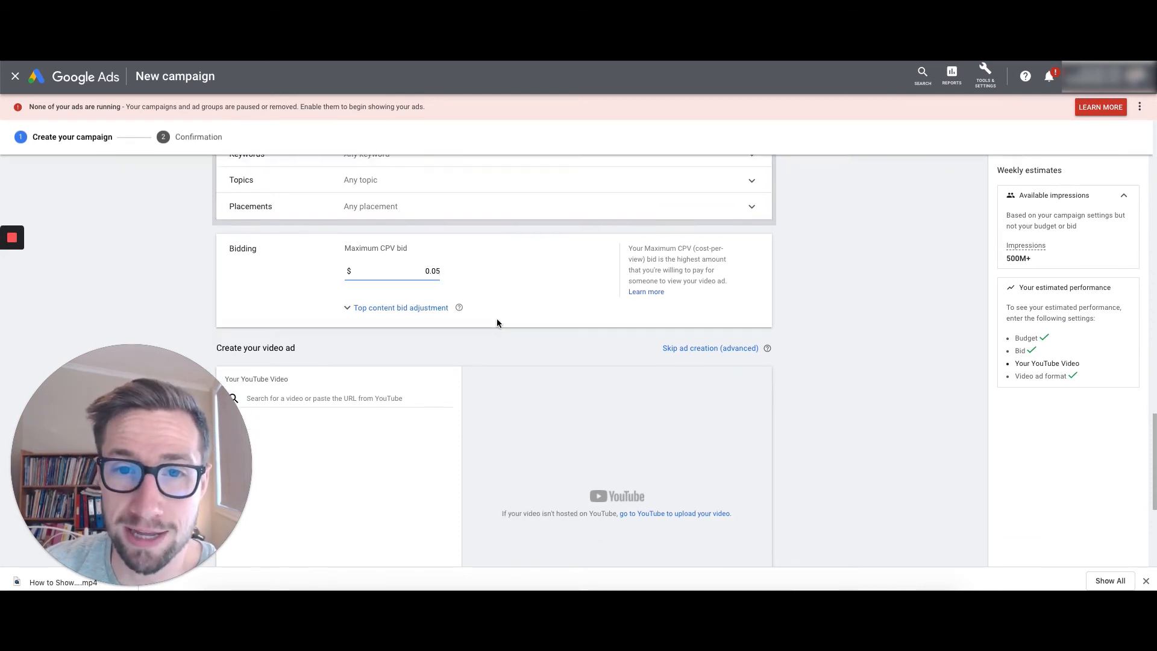
scroll(507, 337, "down", 1)
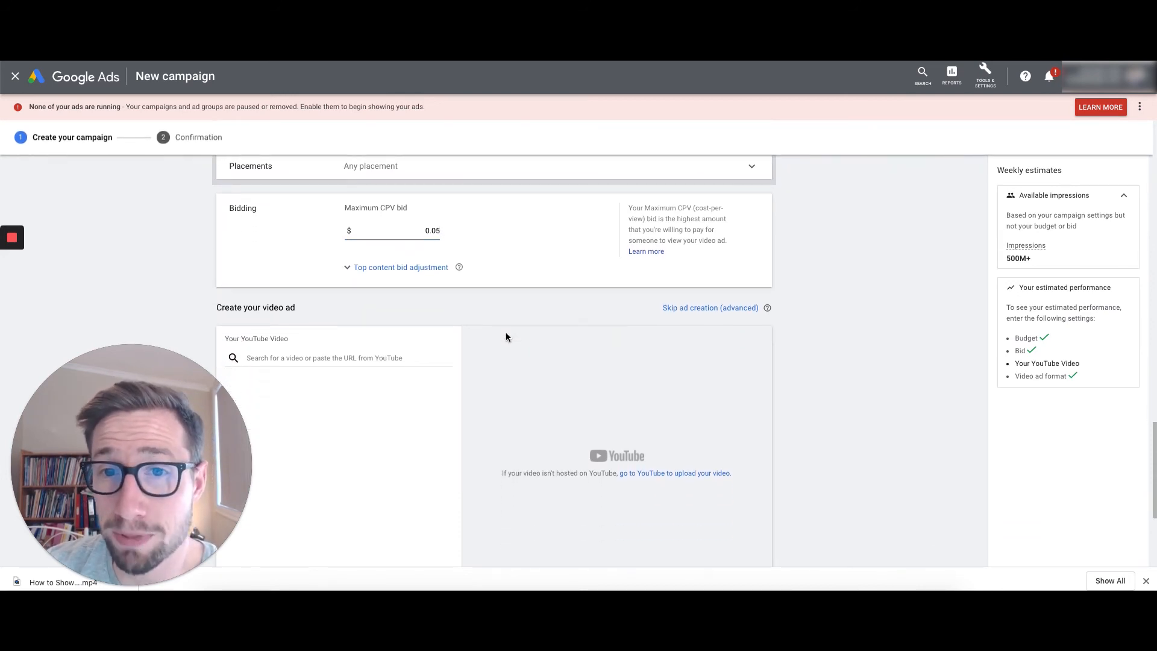
scroll(505, 337, "down", 1)
scroll(505, 338, "down", 1)
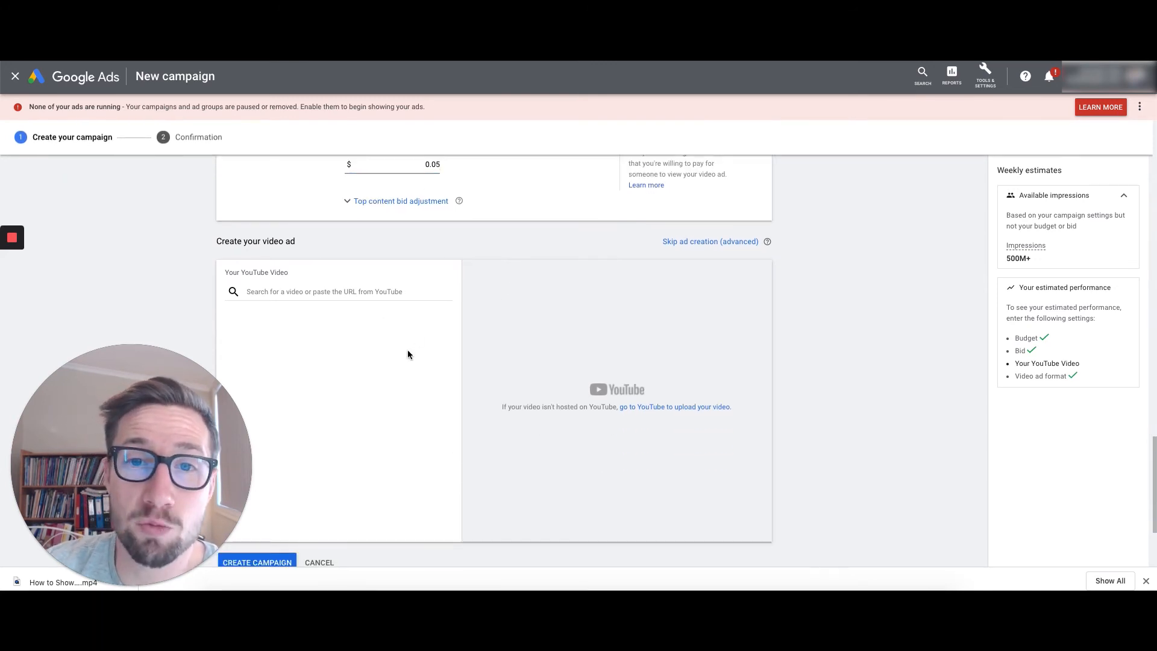
scroll(380, 340, "down", 1)
left_click(332, 253)
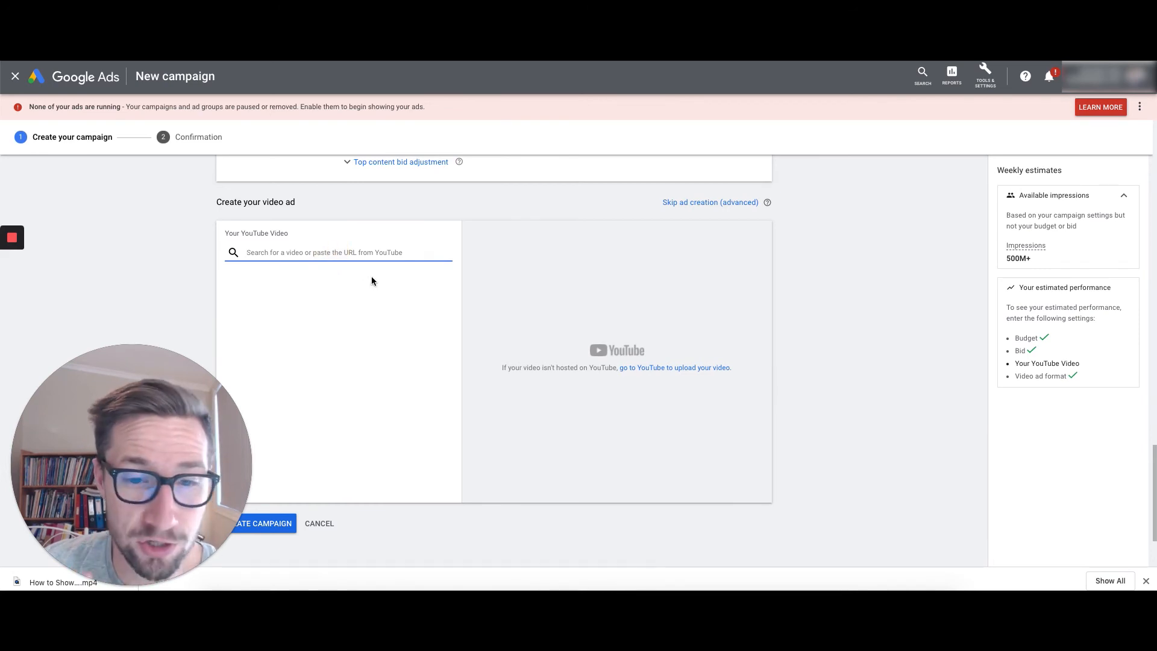
scroll(370, 281, "down", 1)
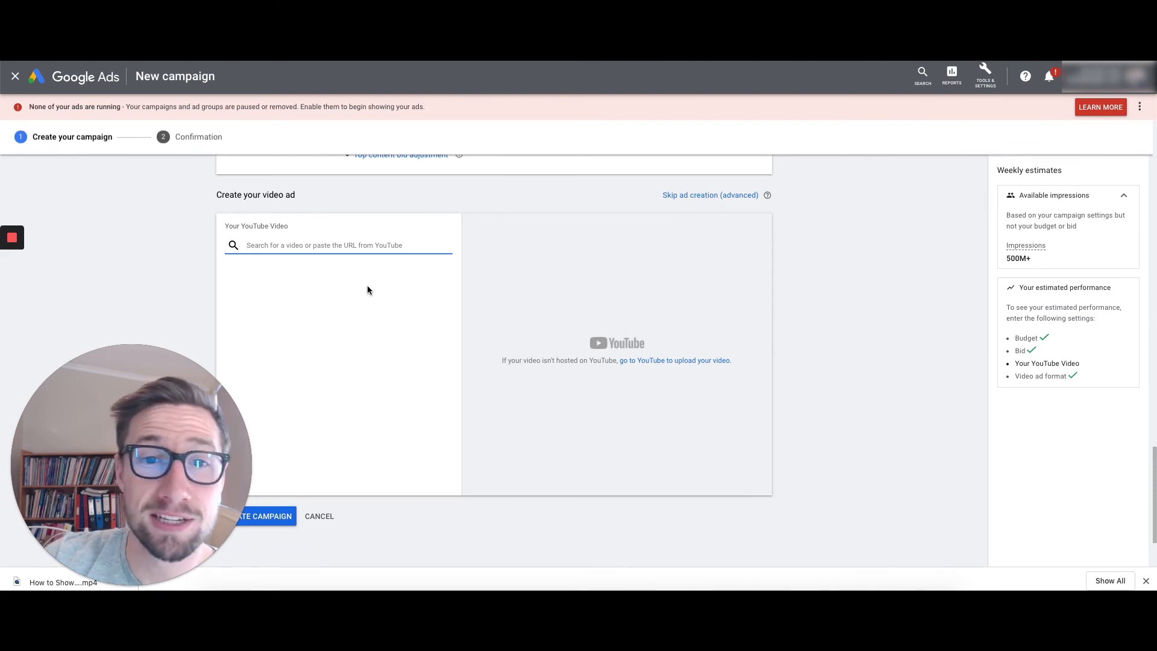
left_click(277, 245)
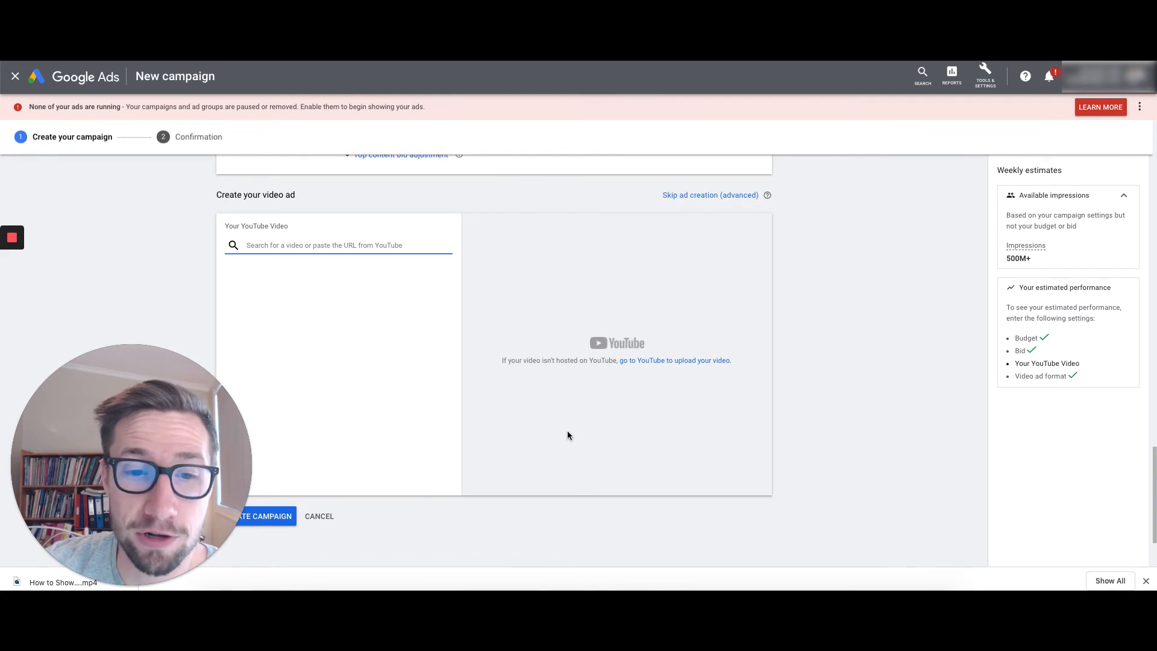
left_click_drag(123, 476, 943, 467)
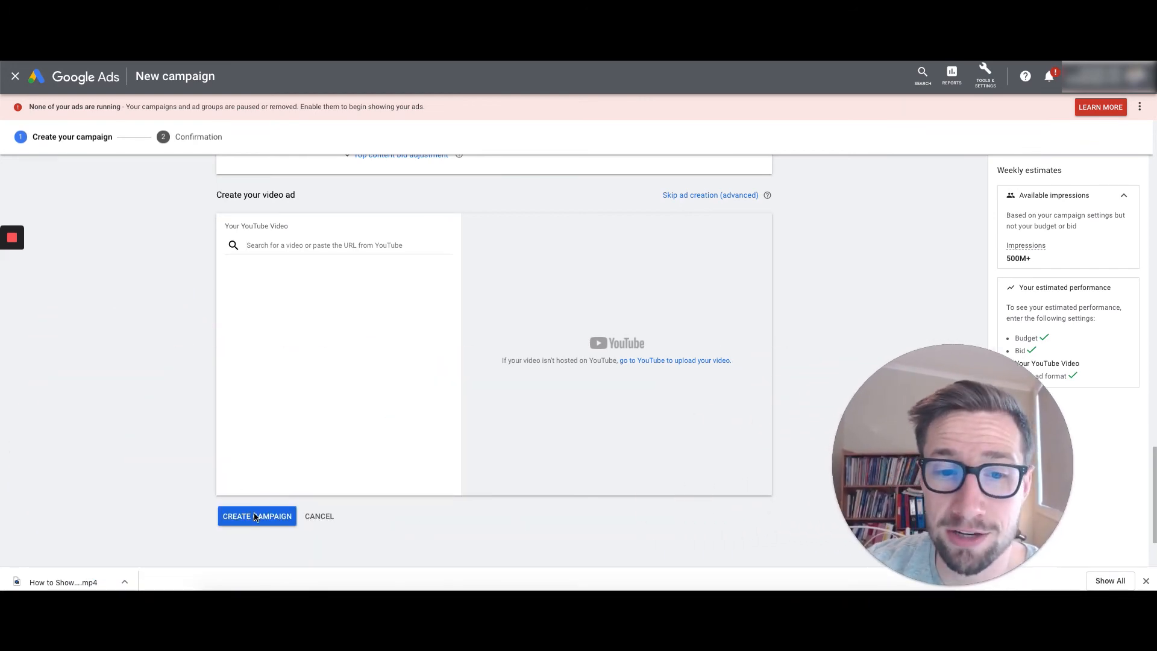